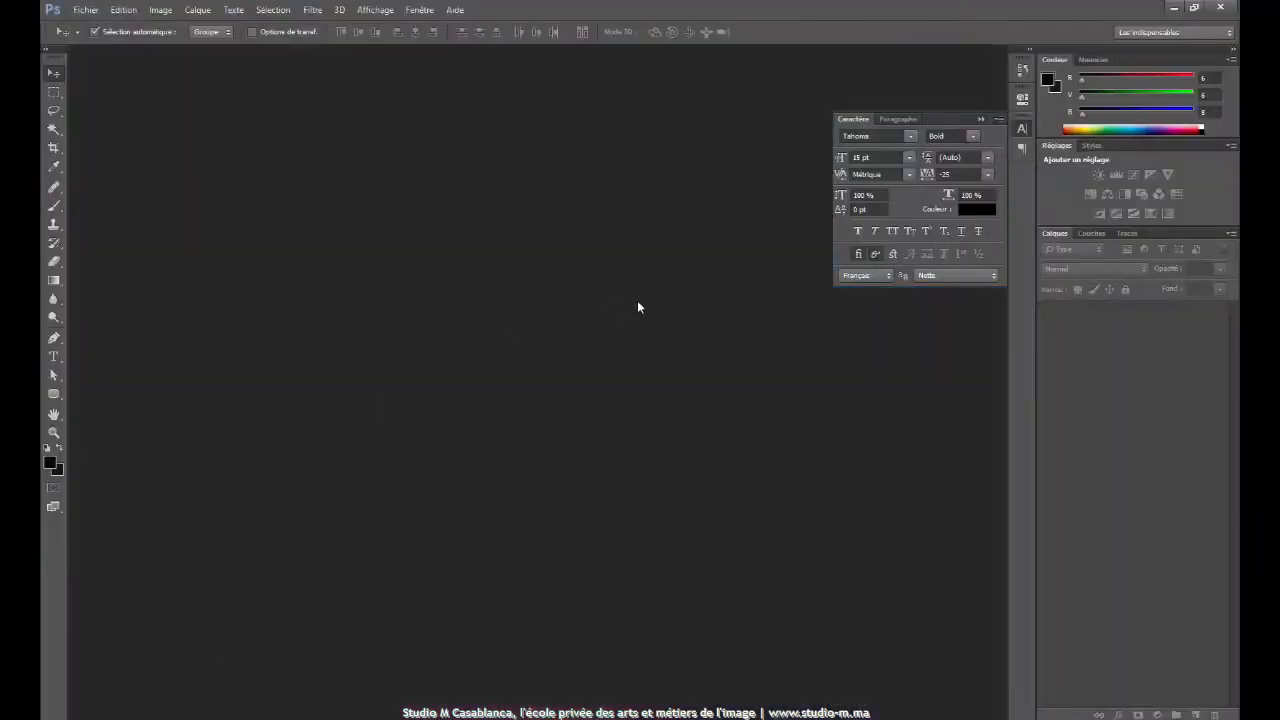
Open natalie-portman-portrait.jpg and beatuful_landscape_from_lake_to_city-1680x1050.jpg together, check the landscape, and return to the portrait.
left_click(86, 10)
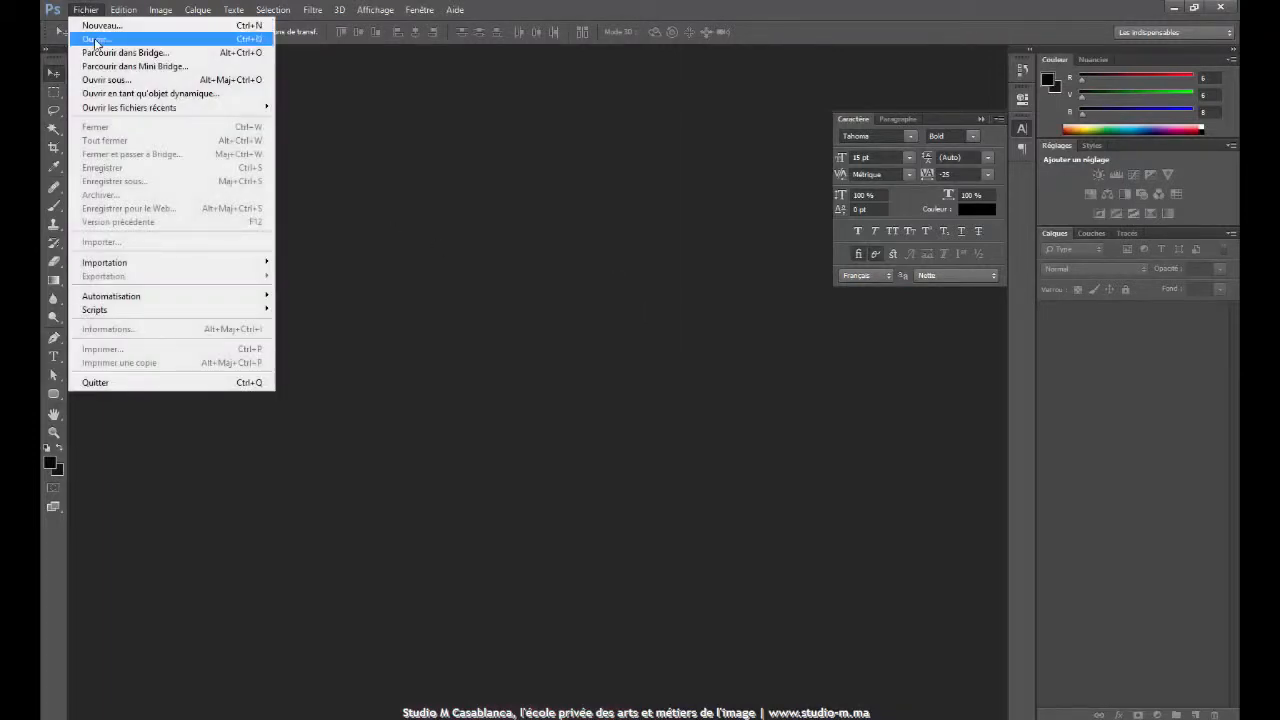
left_click(96, 41)
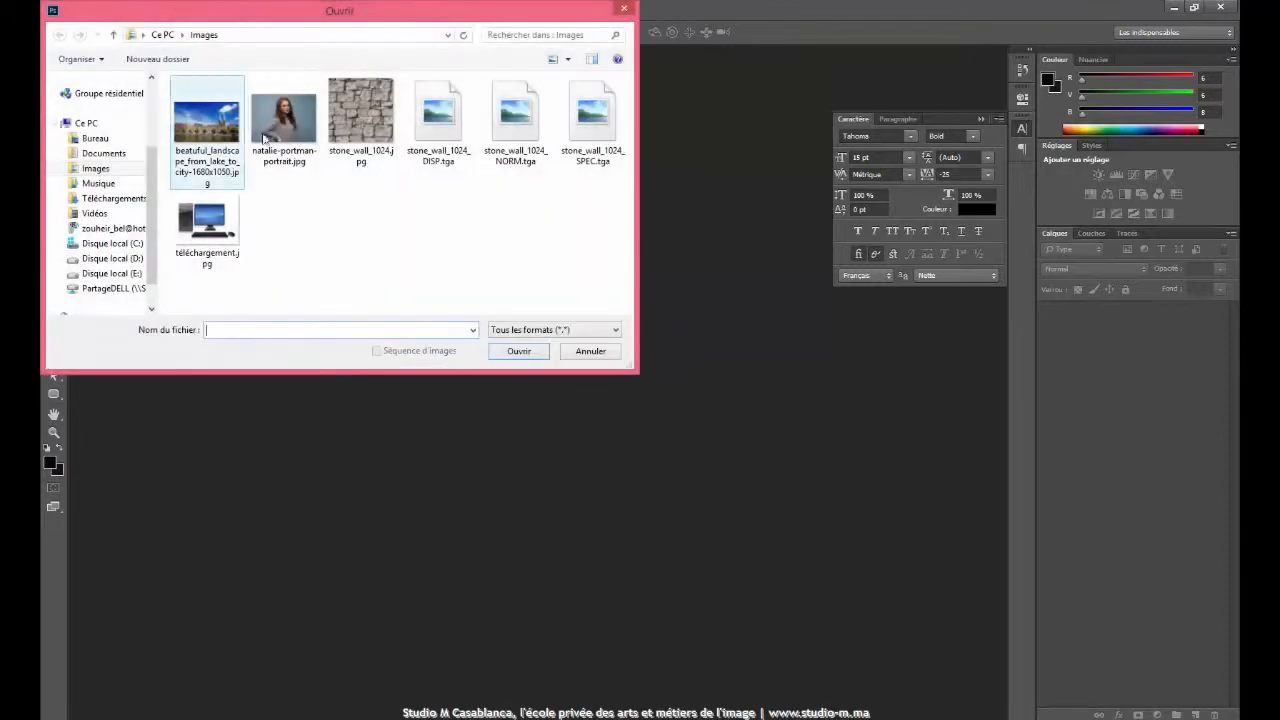
left_click_drag(283, 19, 328, 52)
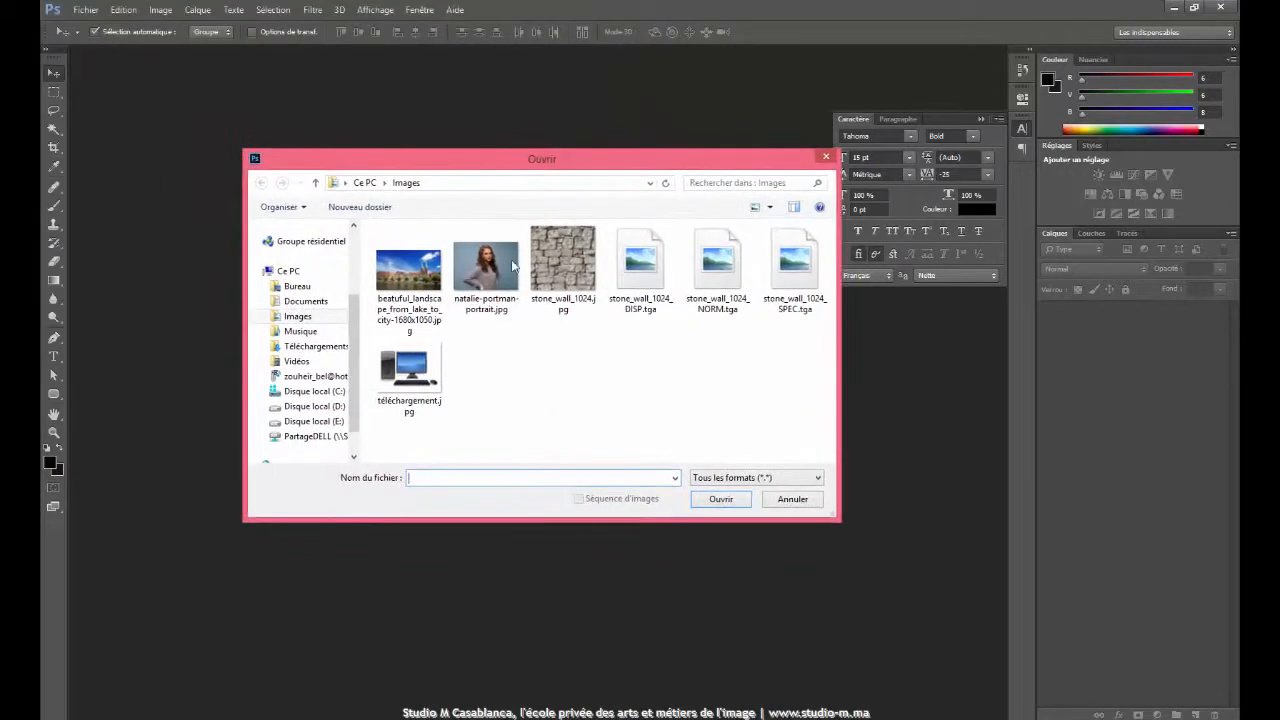
left_click(494, 268)
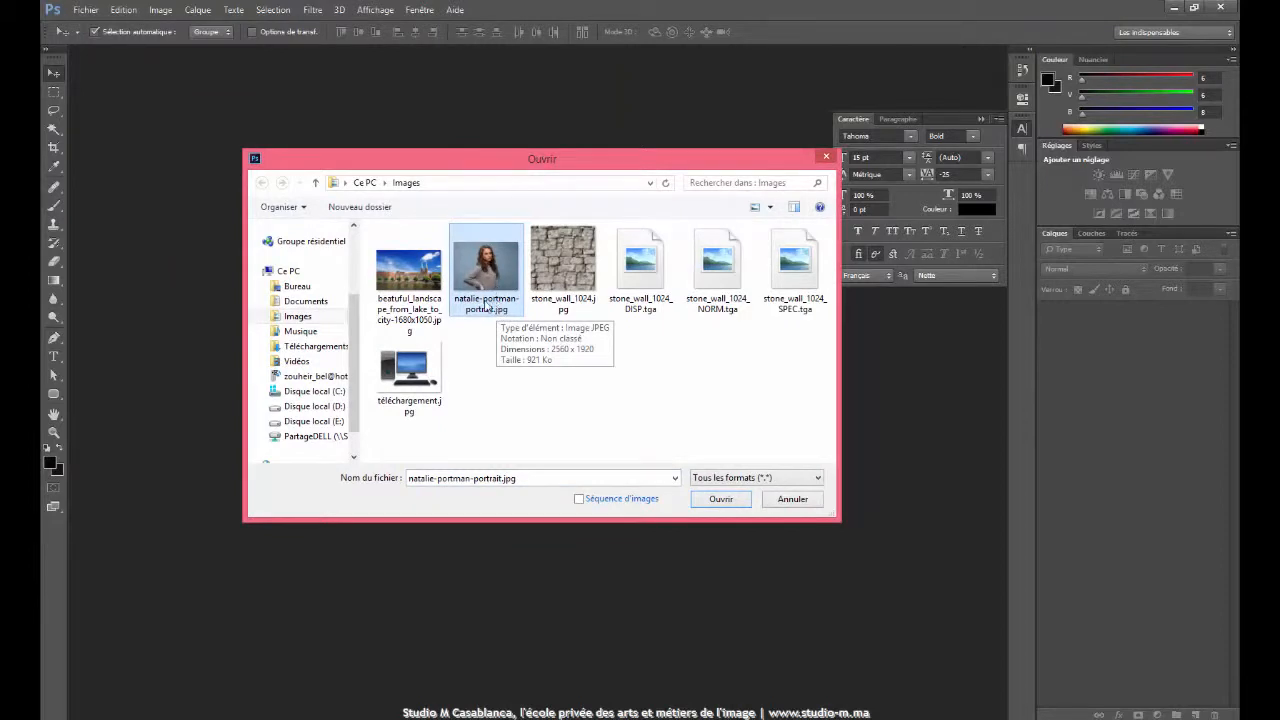
left_click(432, 271)
left_click_drag(432, 271, 510, 305)
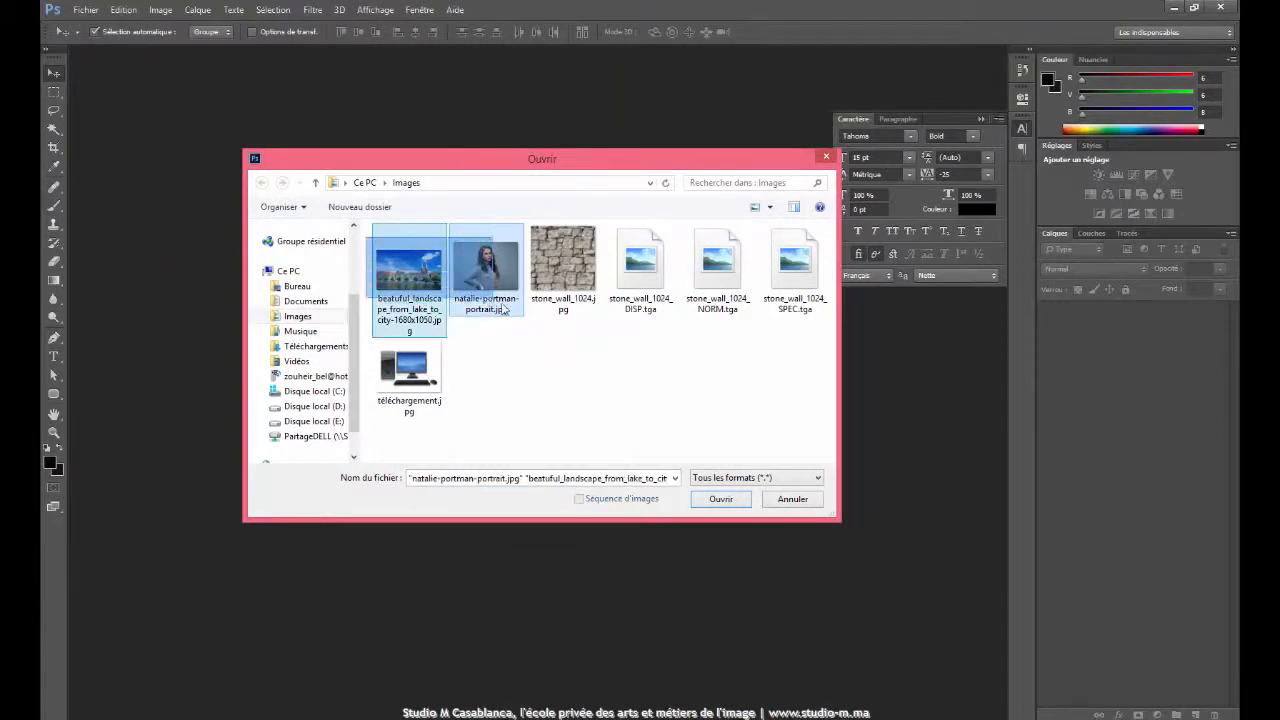
left_click(716, 500)
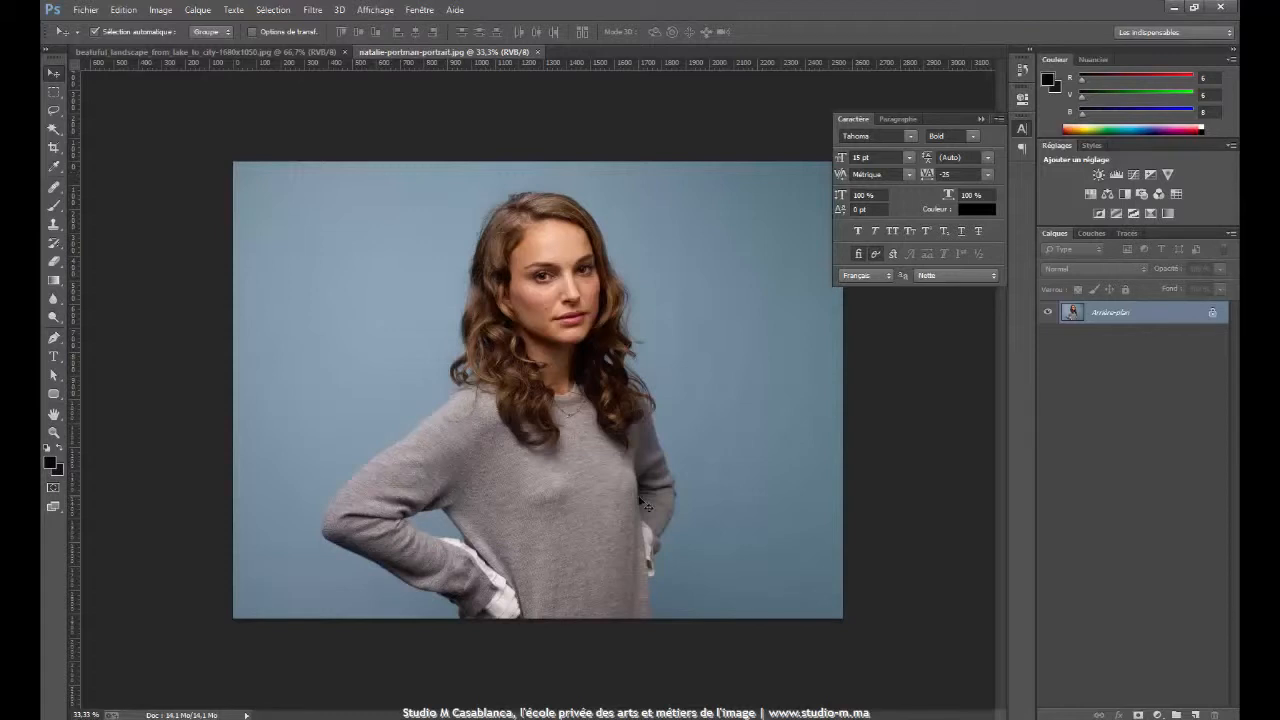
left_click(229, 52)
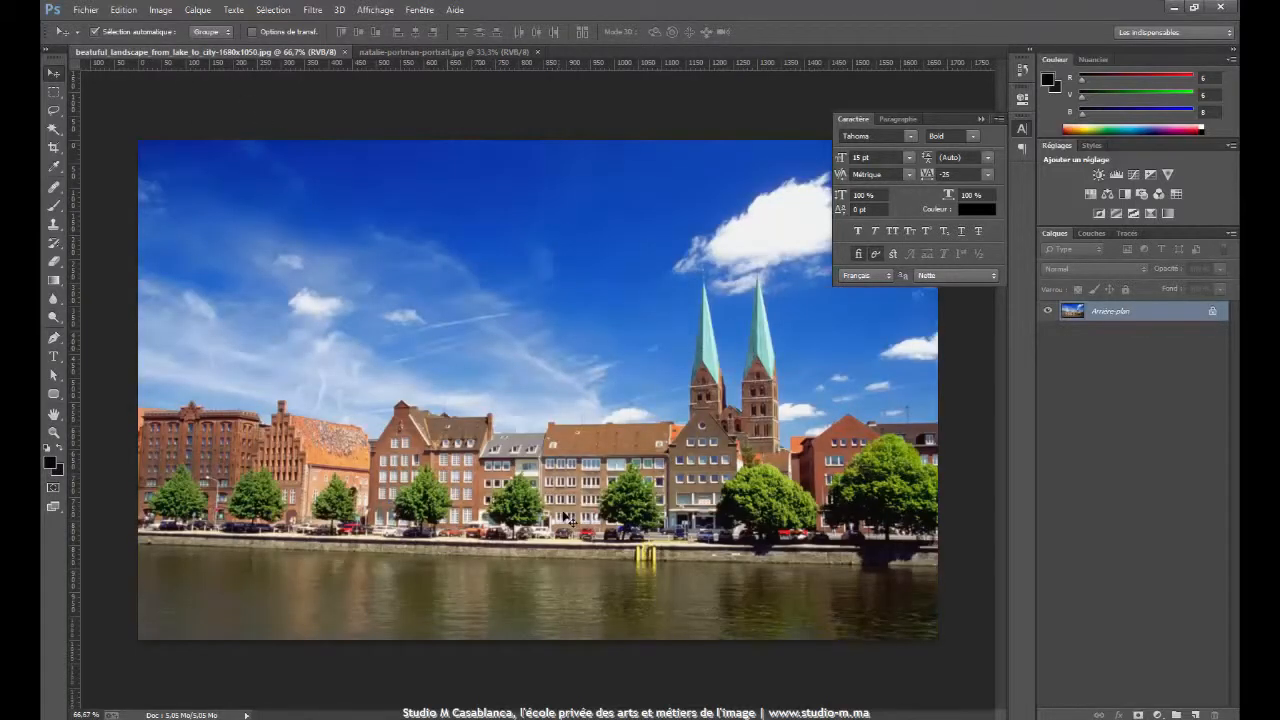
left_click(412, 47)
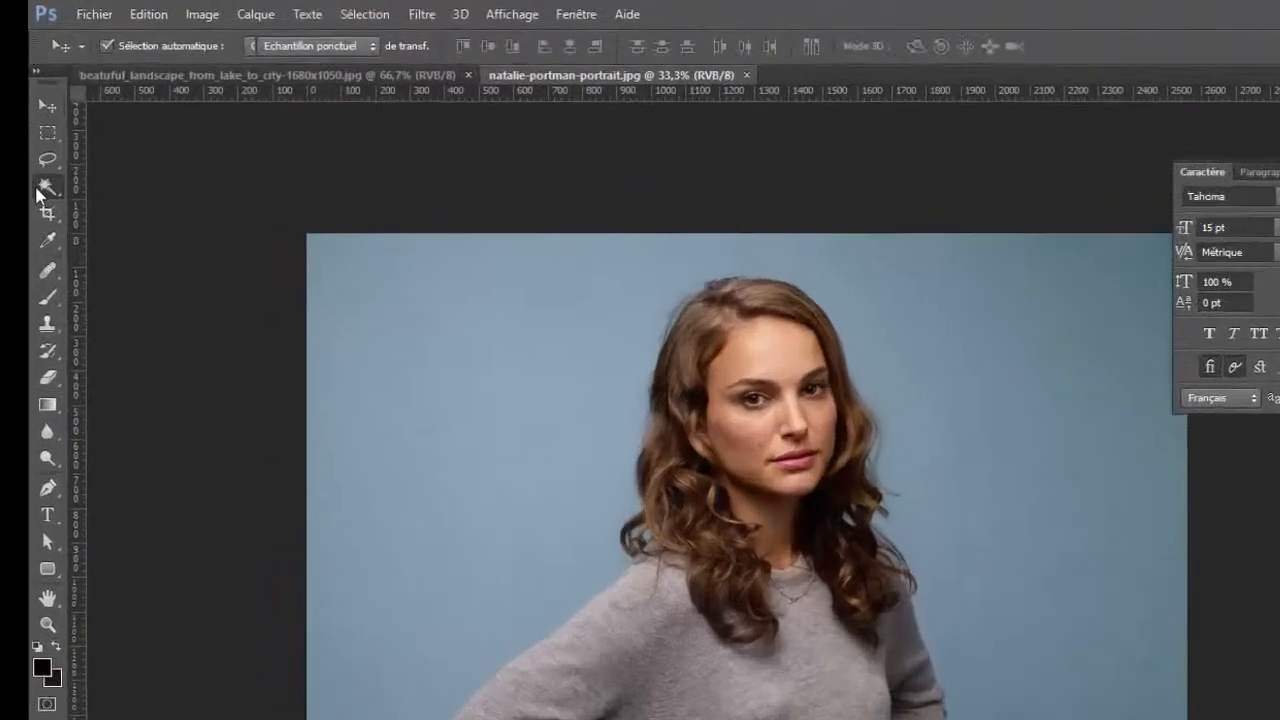
Select the blue backdrop on both sides of the woman with the Quick Selection tool.
left_click(53, 129)
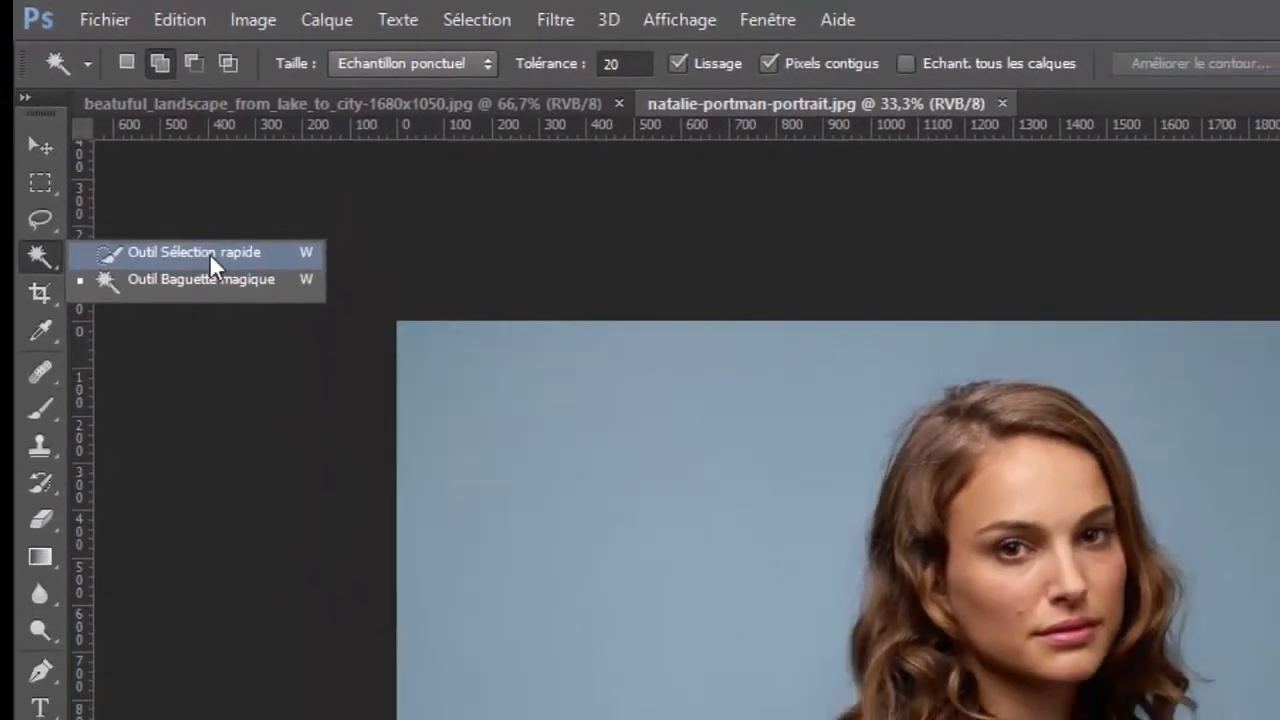
left_click(163, 316)
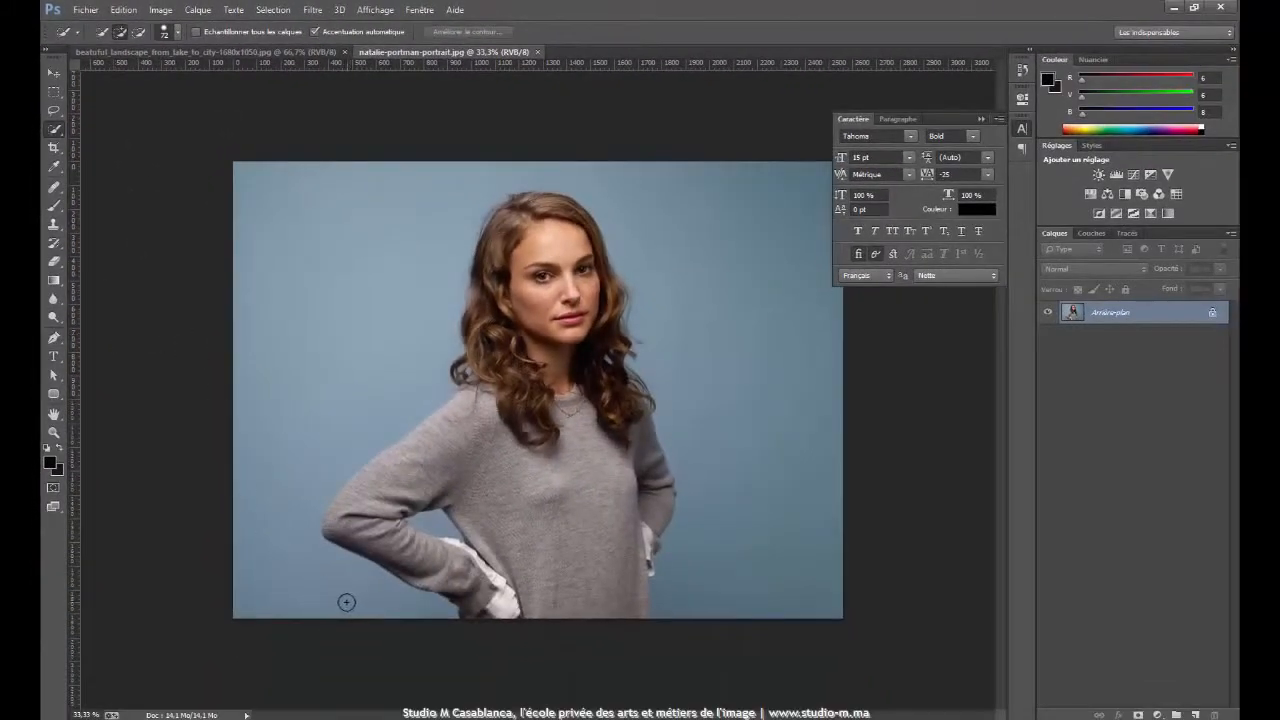
mouse_move(345, 602)
left_mouse_down()
mouse_move(296, 580)
mouse_move(281, 555)
mouse_move(274, 498)
mouse_move(323, 358)
left_mouse_up()
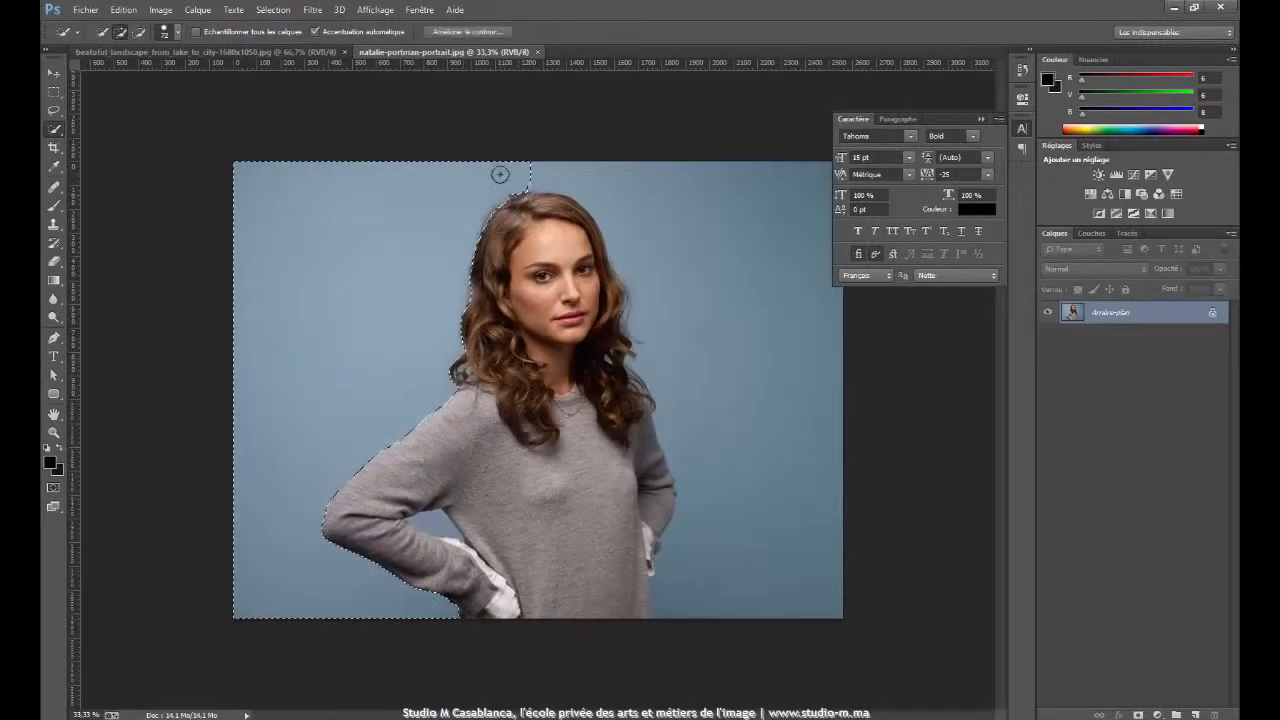
left_click_drag(657, 186, 723, 191)
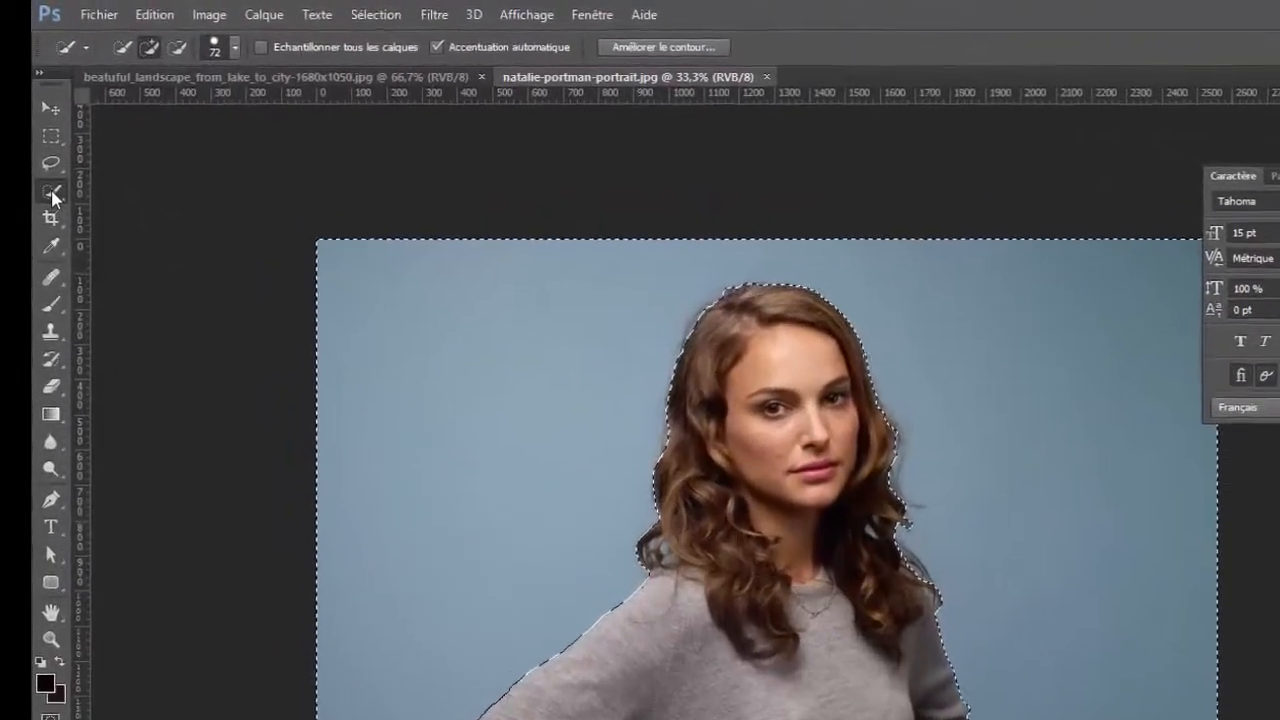
Add the backdrop gap inside the bent arm to the selection with the Magic Wand, and invert the selection onto the woman.
right_click(52, 198)
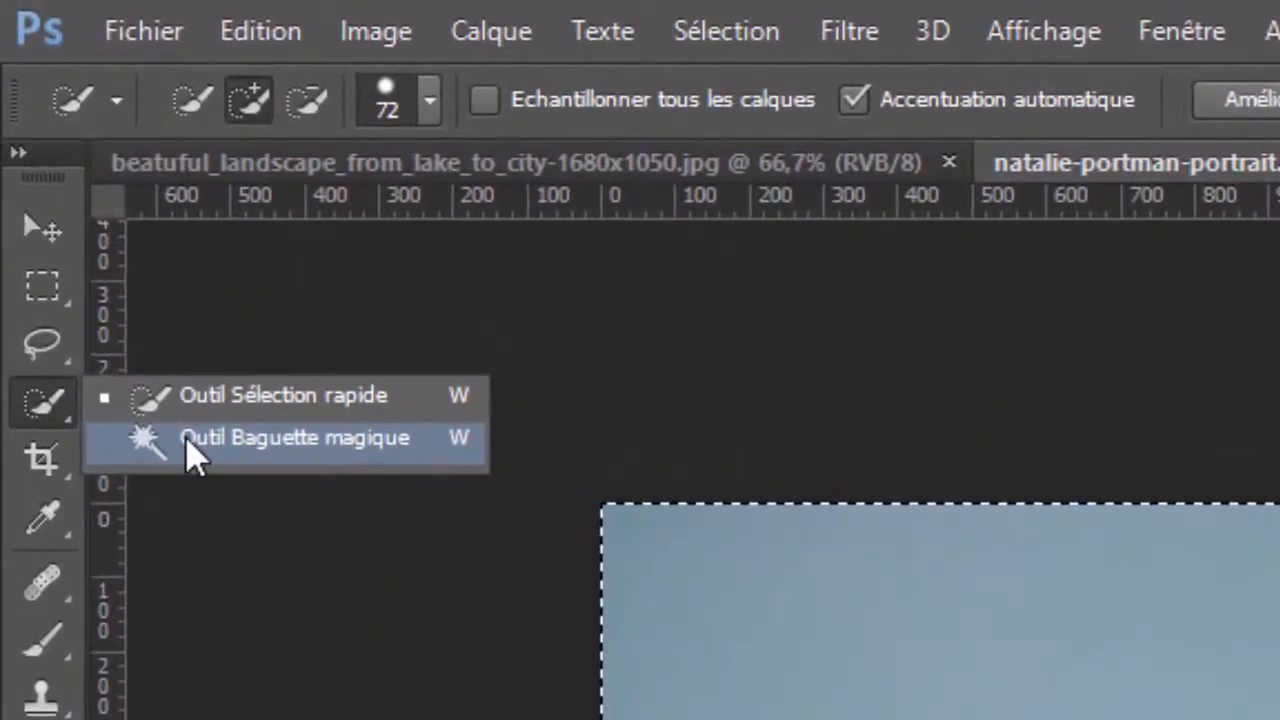
left_click(193, 447)
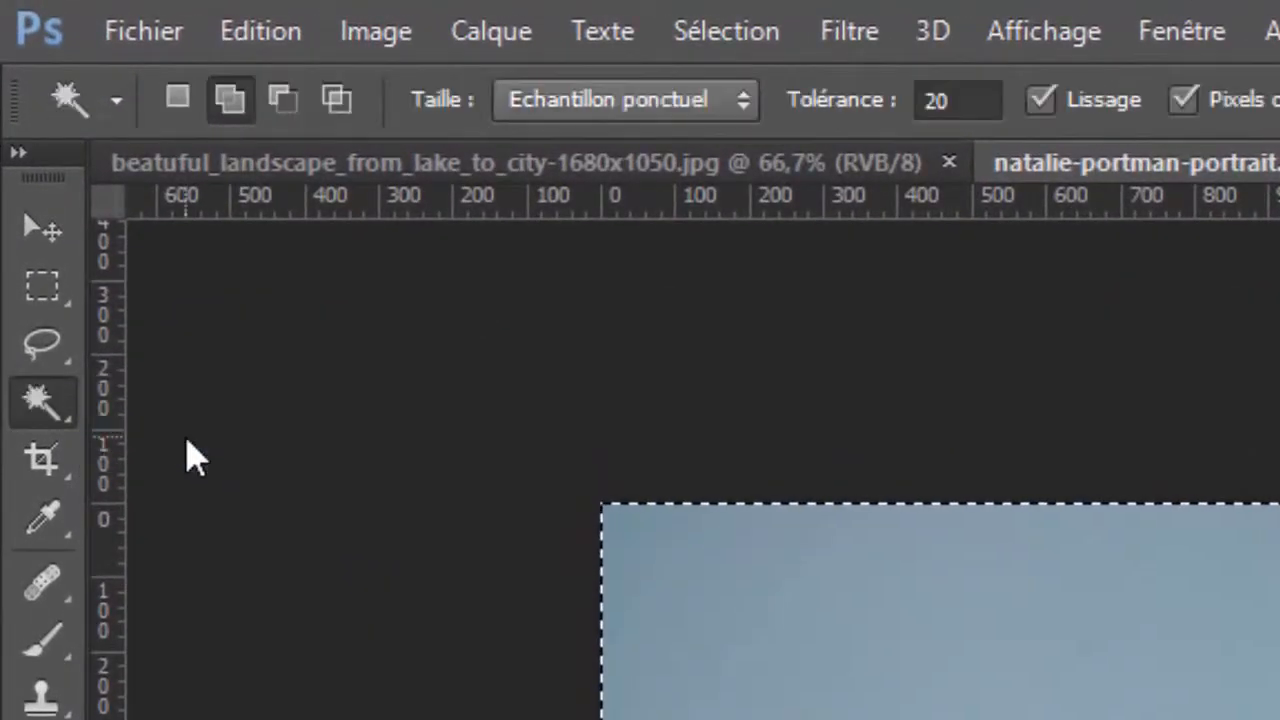
right_click(57, 403)
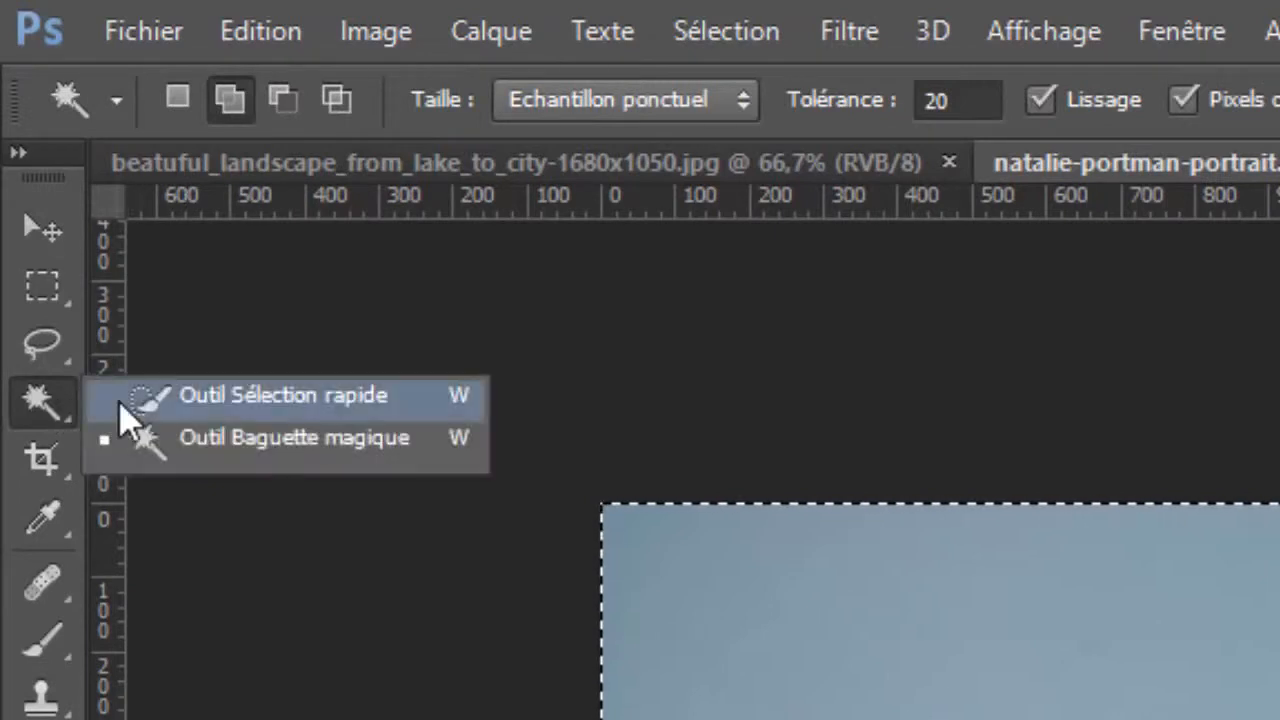
left_click(197, 447)
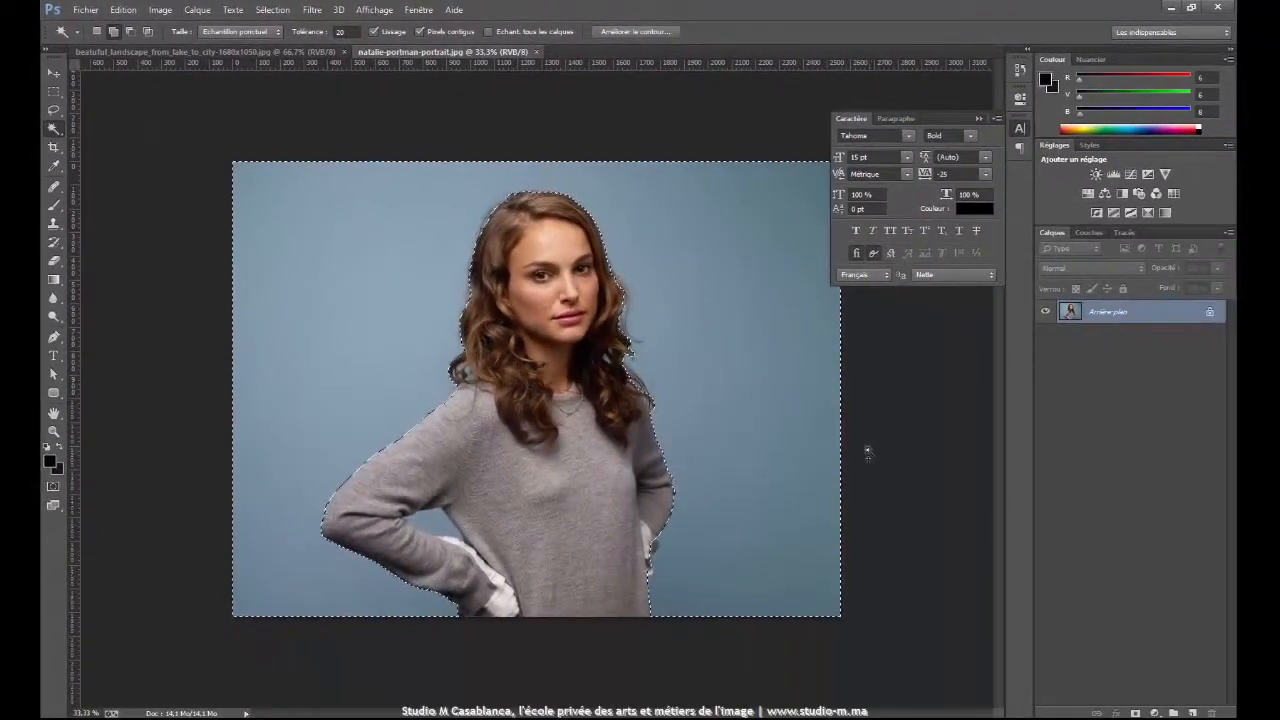
left_click(440, 536)
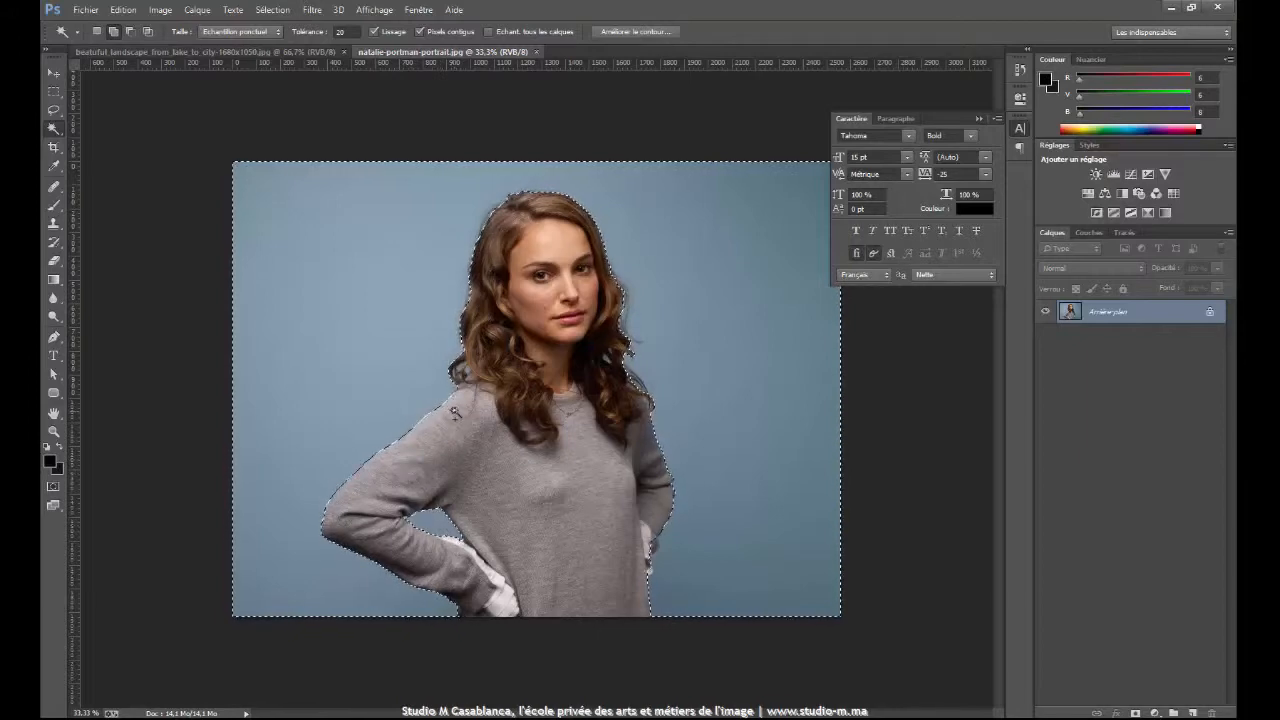
left_click(283, 11)
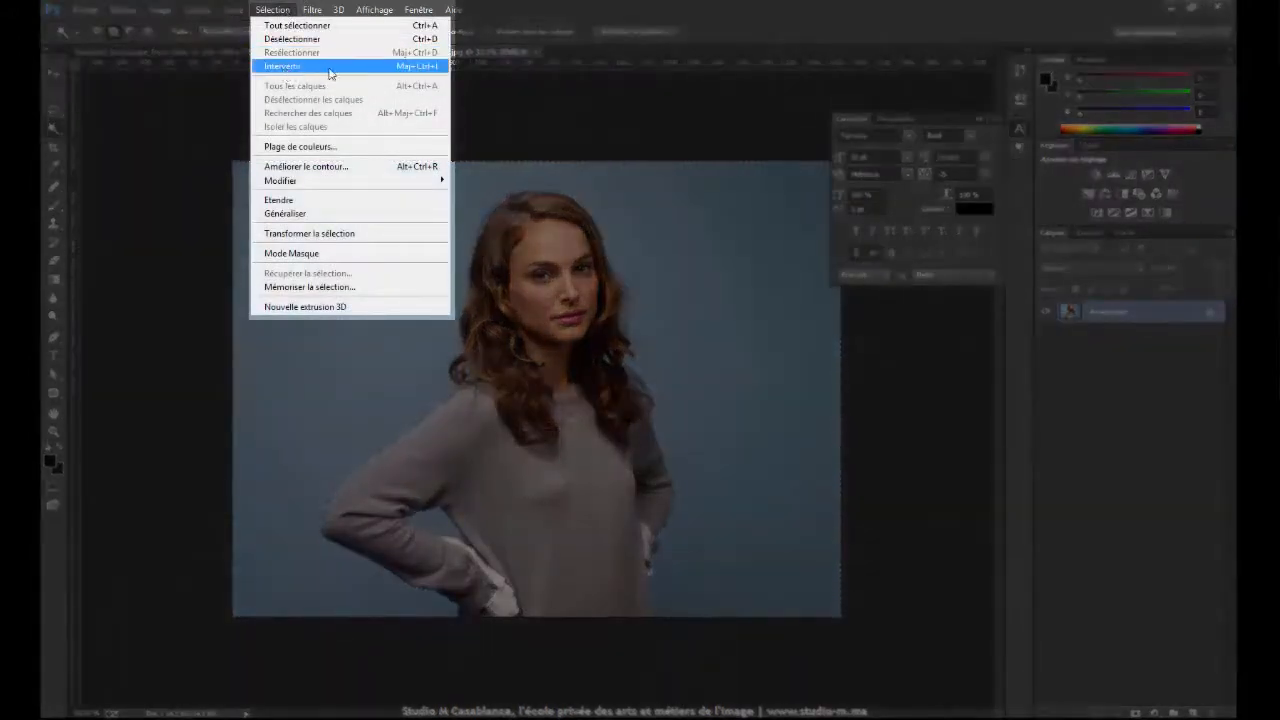
left_click(427, 67)
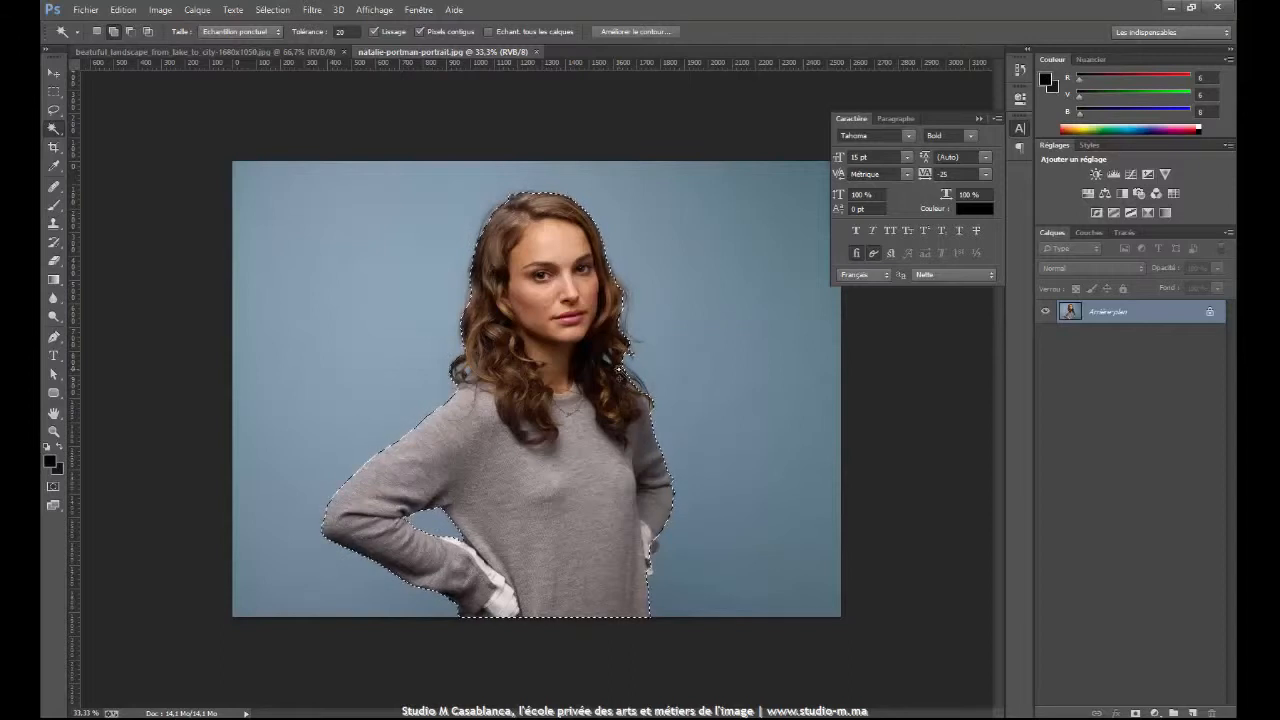
Add the missed fingers and white cuff at the portrait's right-hand sleeve to the selection with the Lasso in add mode.
left_click(55, 432)
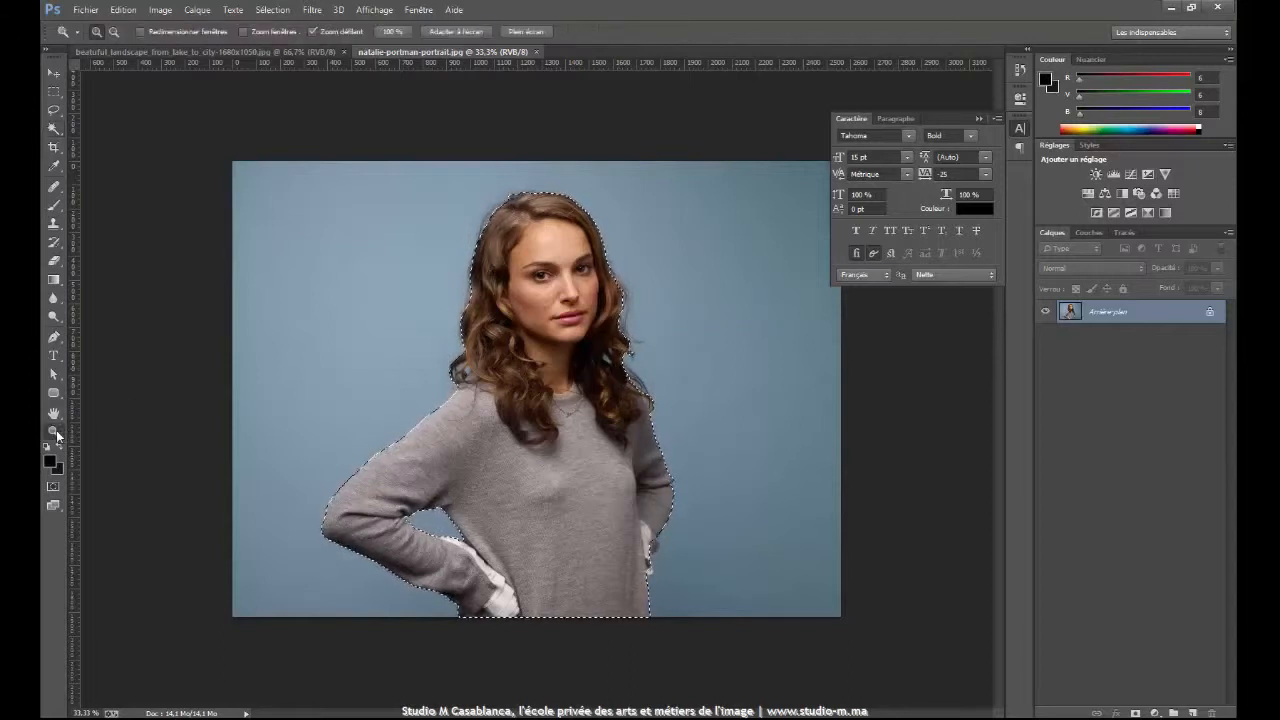
left_click(655, 550)
left_click(651, 552)
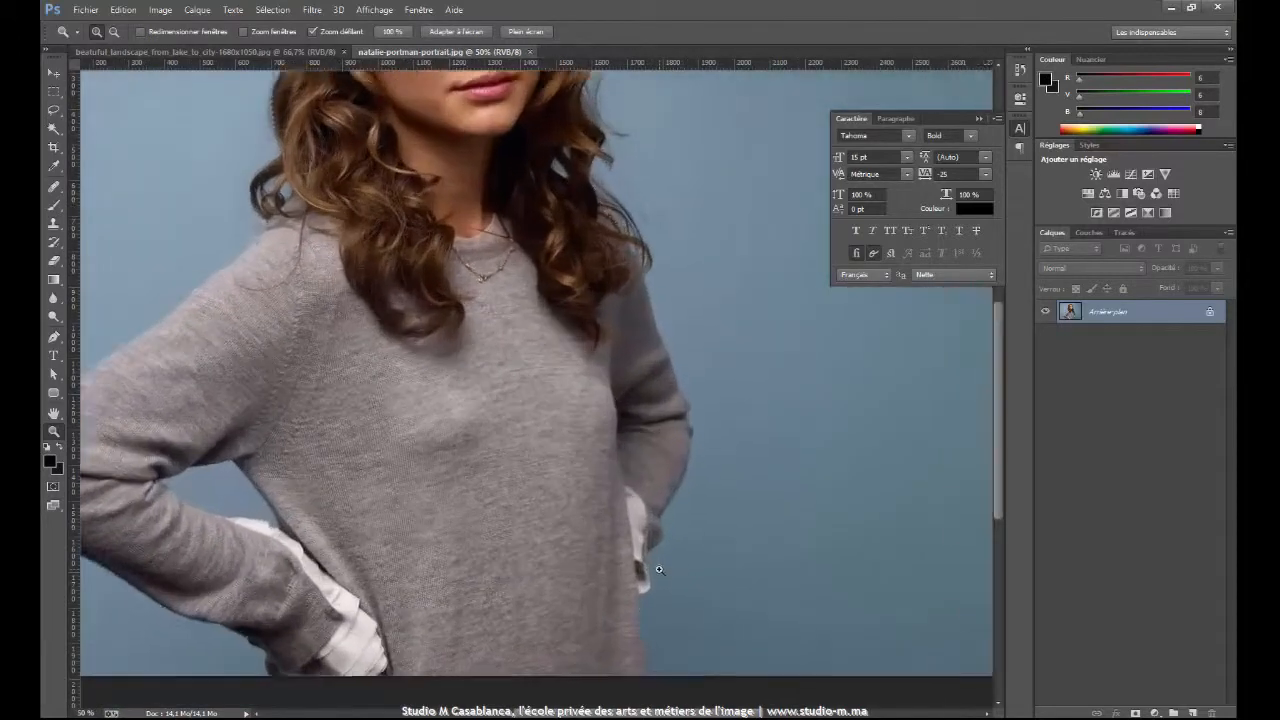
left_click(650, 550)
left_click(649, 548)
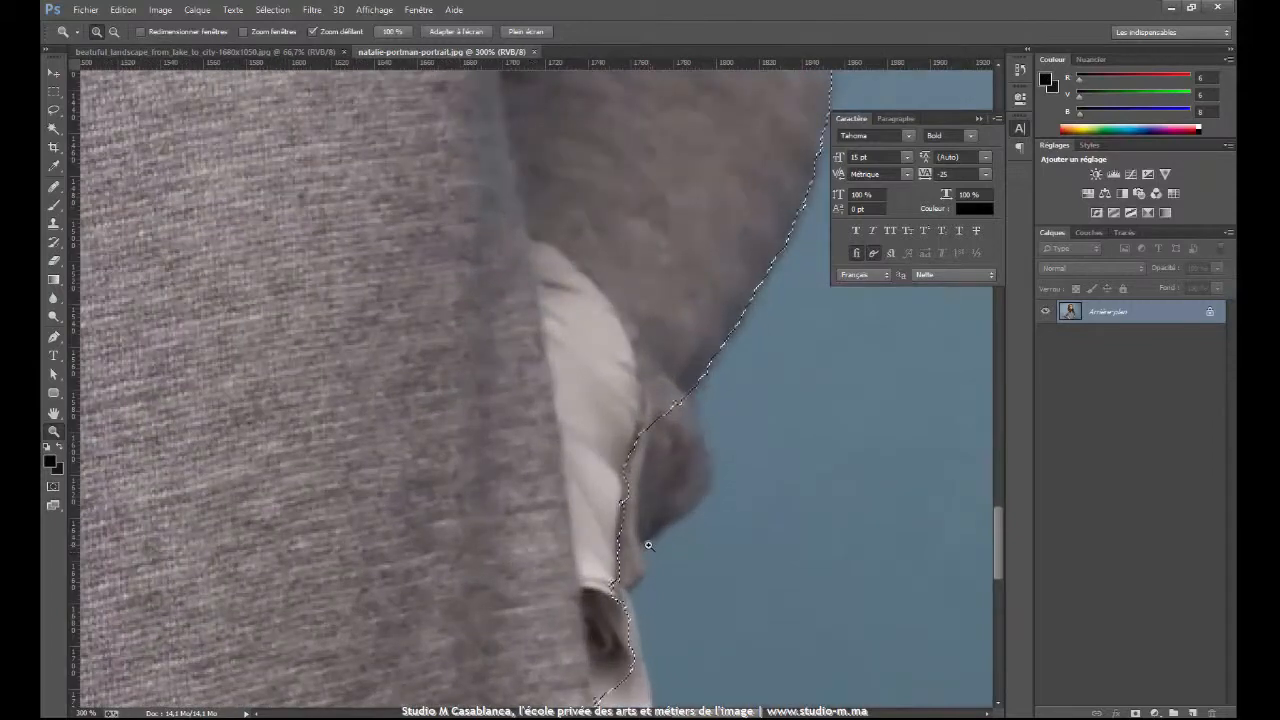
left_click(648, 545)
scroll(648, 545, "down", 1)
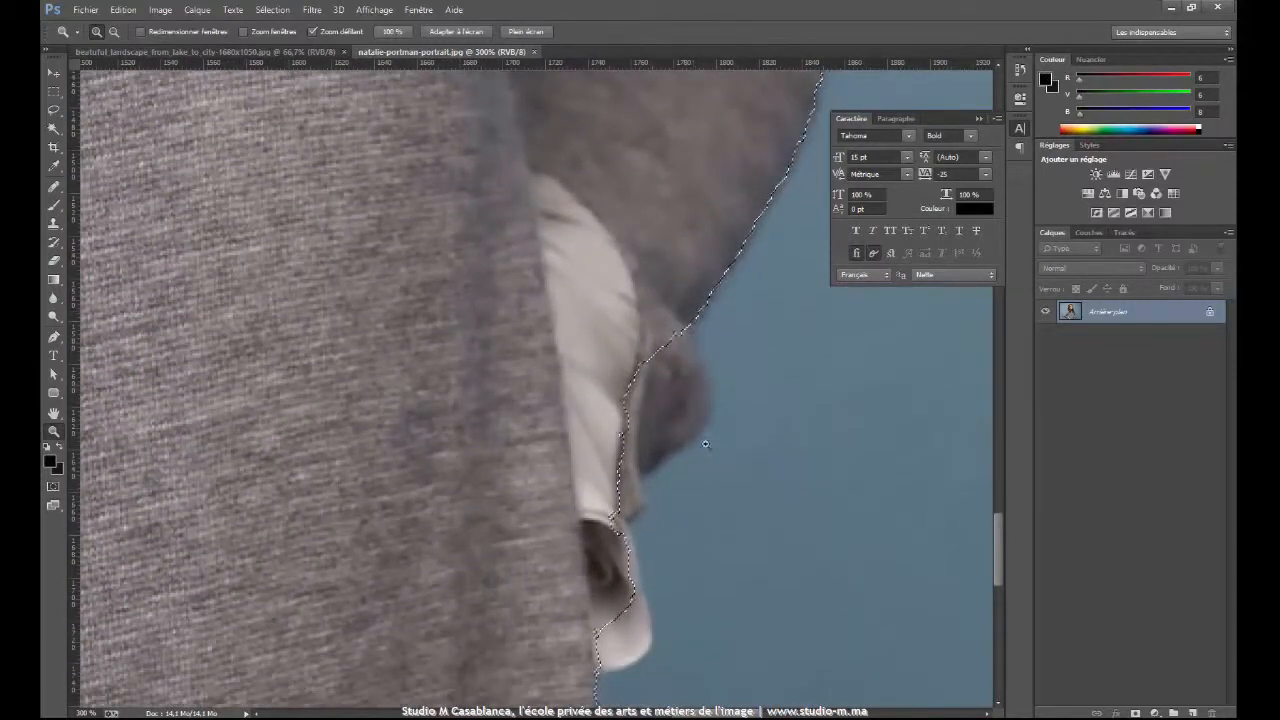
scroll(681, 489, "down", 1)
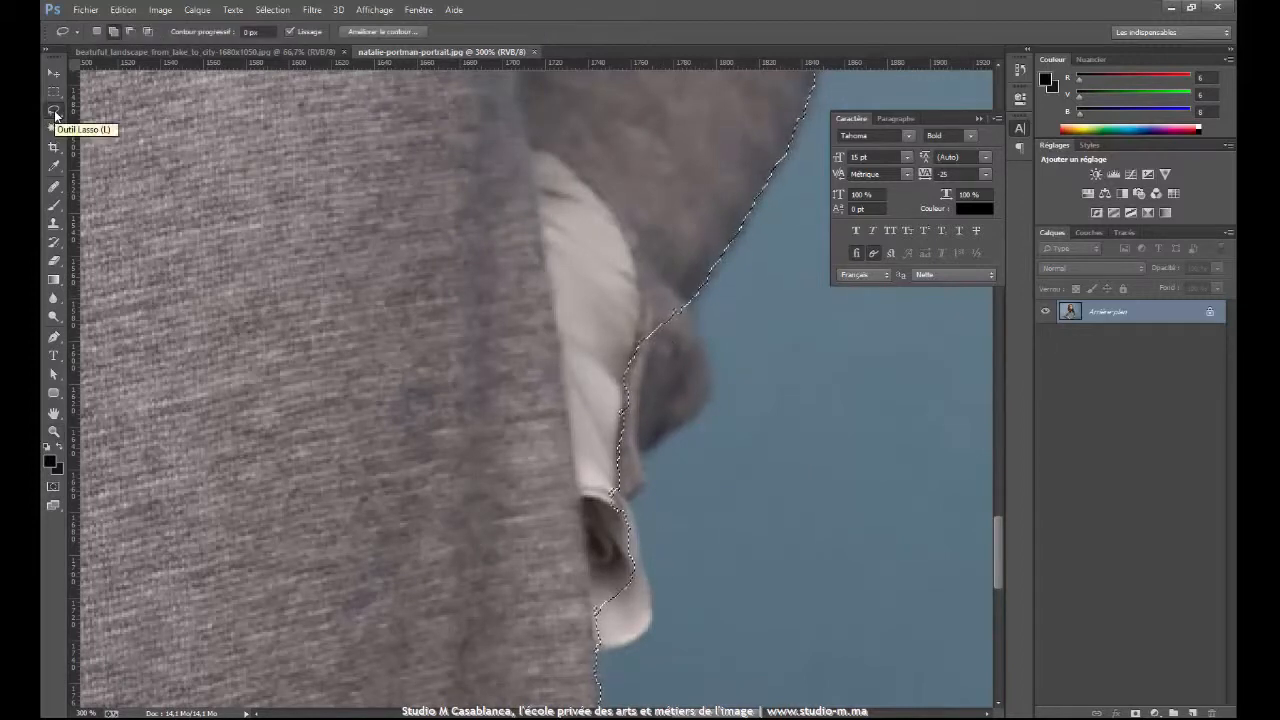
left_click(112, 32)
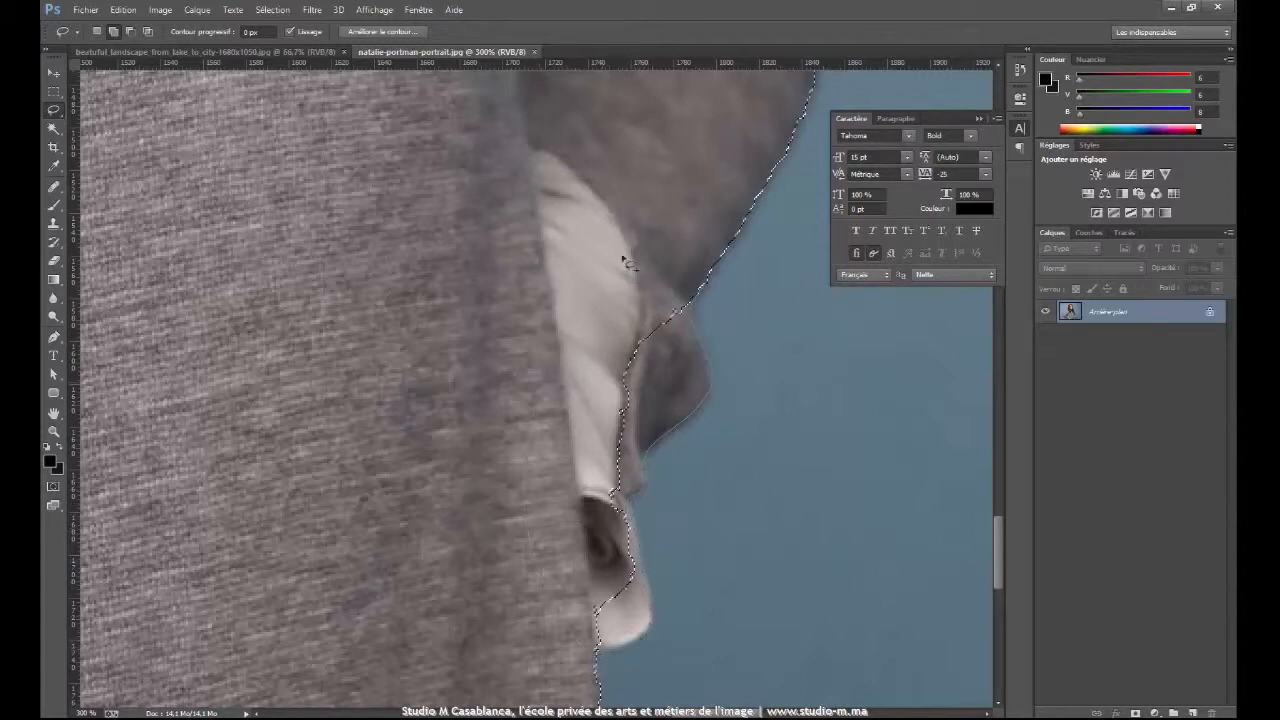
left_click_drag(683, 258, 693, 274)
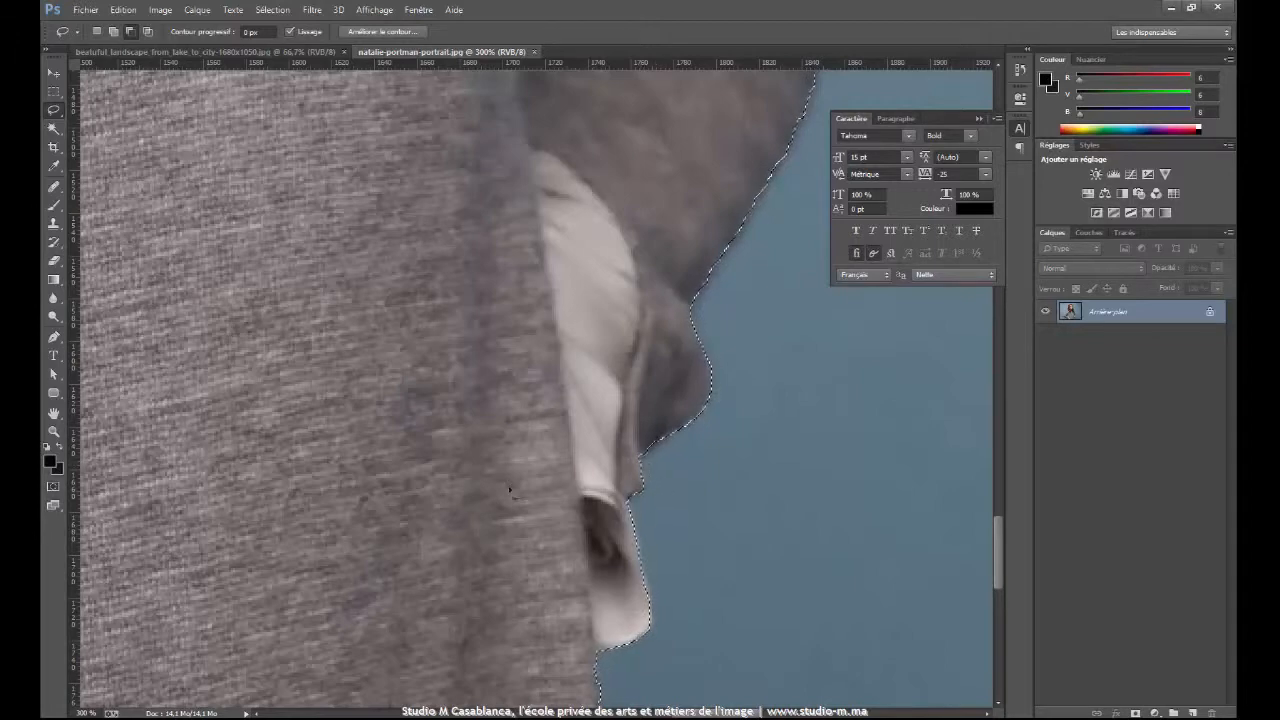
Add the missed sweater edge around the elbow on the portrait's left side to the selection with the Lasso in add mode.
left_click(54, 412)
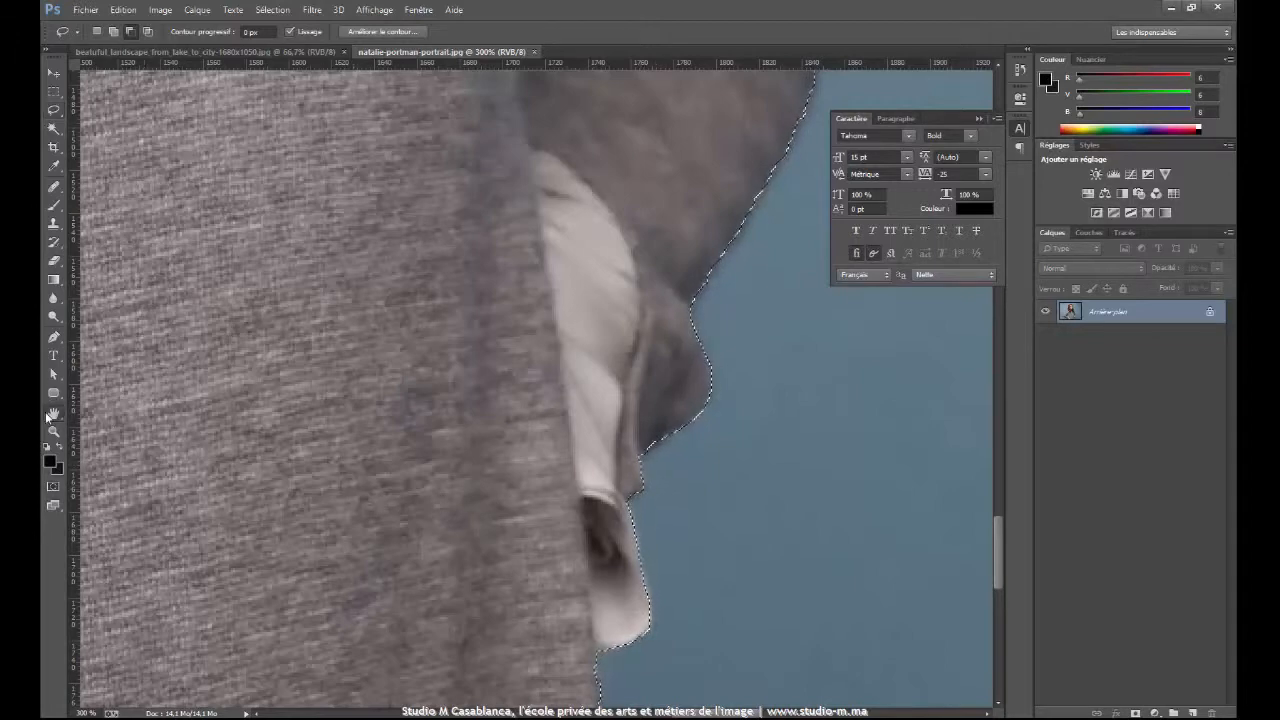
left_click_drag(206, 457, 509, 337)
left_click_drag(291, 390, 790, 420)
left_click_drag(409, 420, 755, 455)
left_click_drag(528, 430, 624, 456)
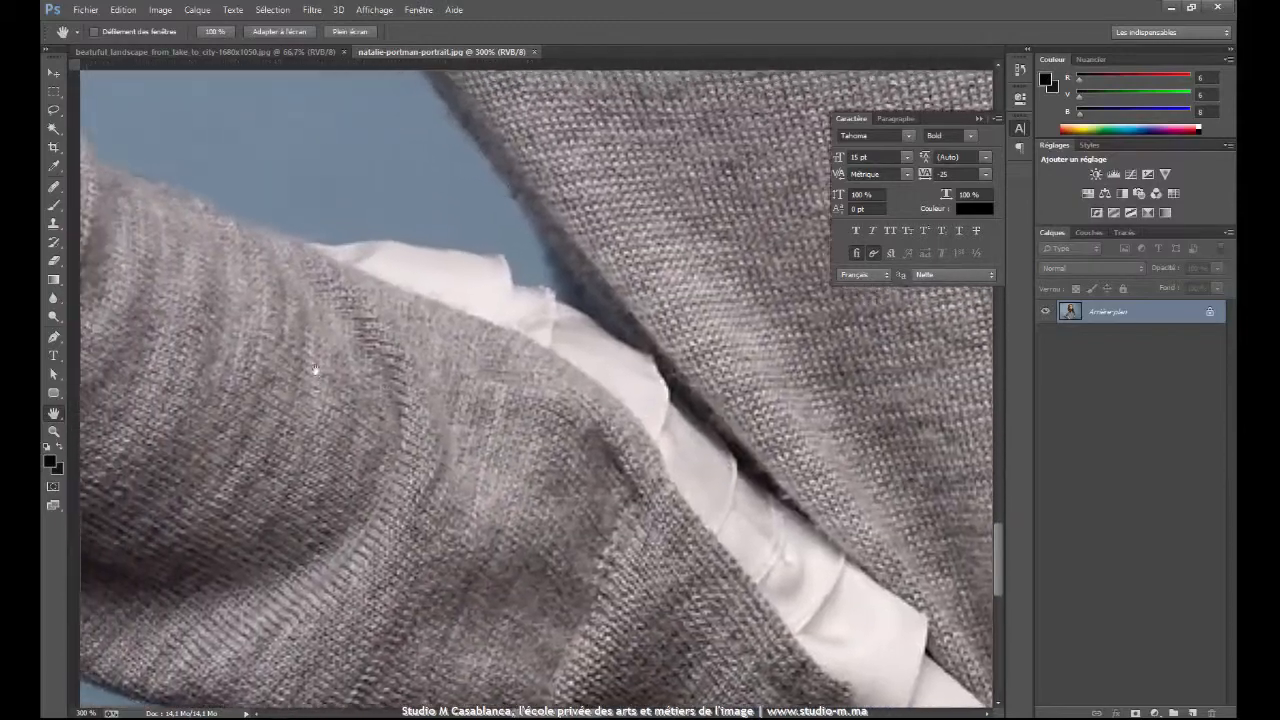
left_click_drag(294, 346, 651, 391)
left_click_drag(335, 428, 610, 640)
left_click_drag(290, 400, 443, 400)
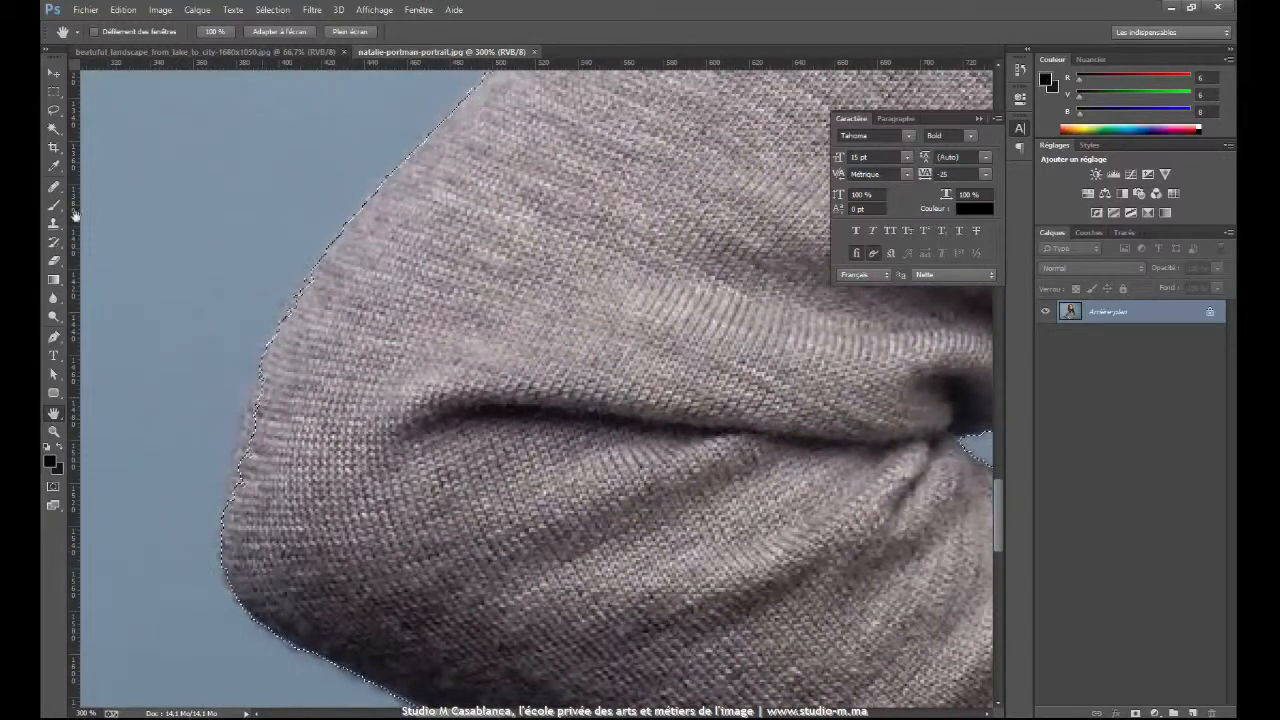
left_click(54, 109)
left_click(112, 35)
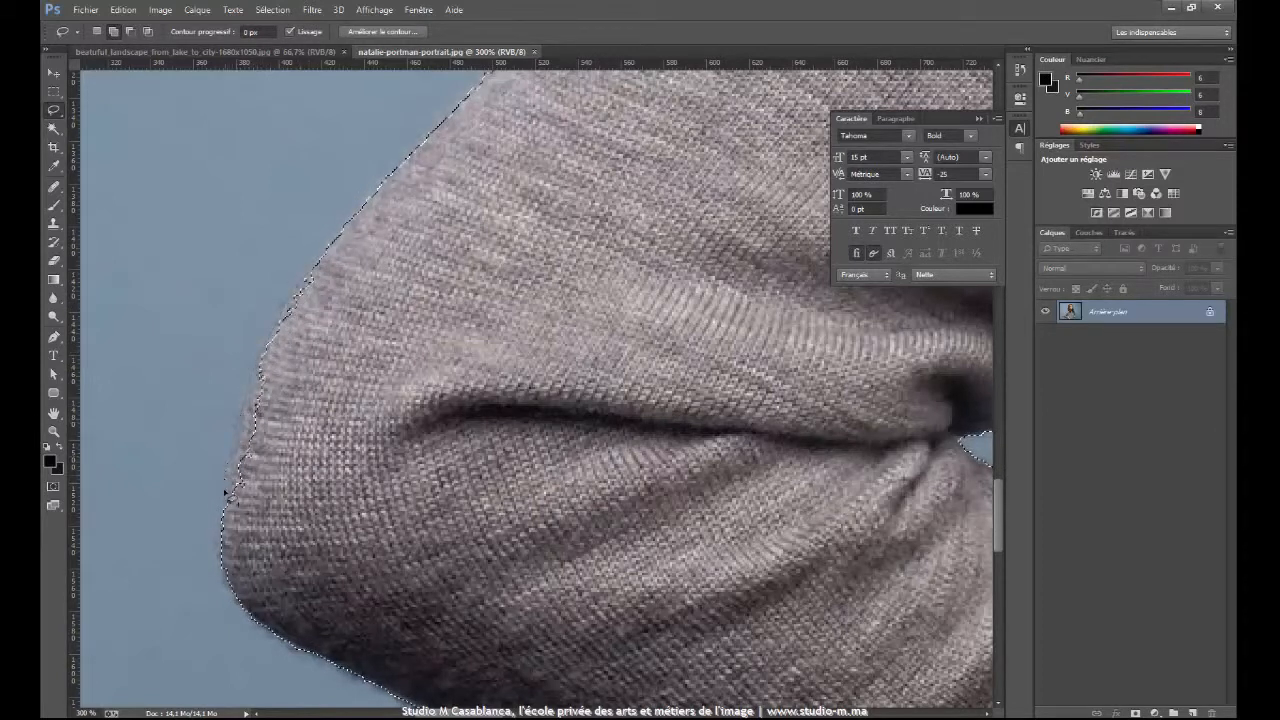
mouse_move(369, 247)
left_mouse_down()
mouse_move(305, 275)
mouse_move(400, 165)
mouse_move(660, 135)
mouse_move(514, 363)
mouse_move(469, 402)
left_mouse_up()
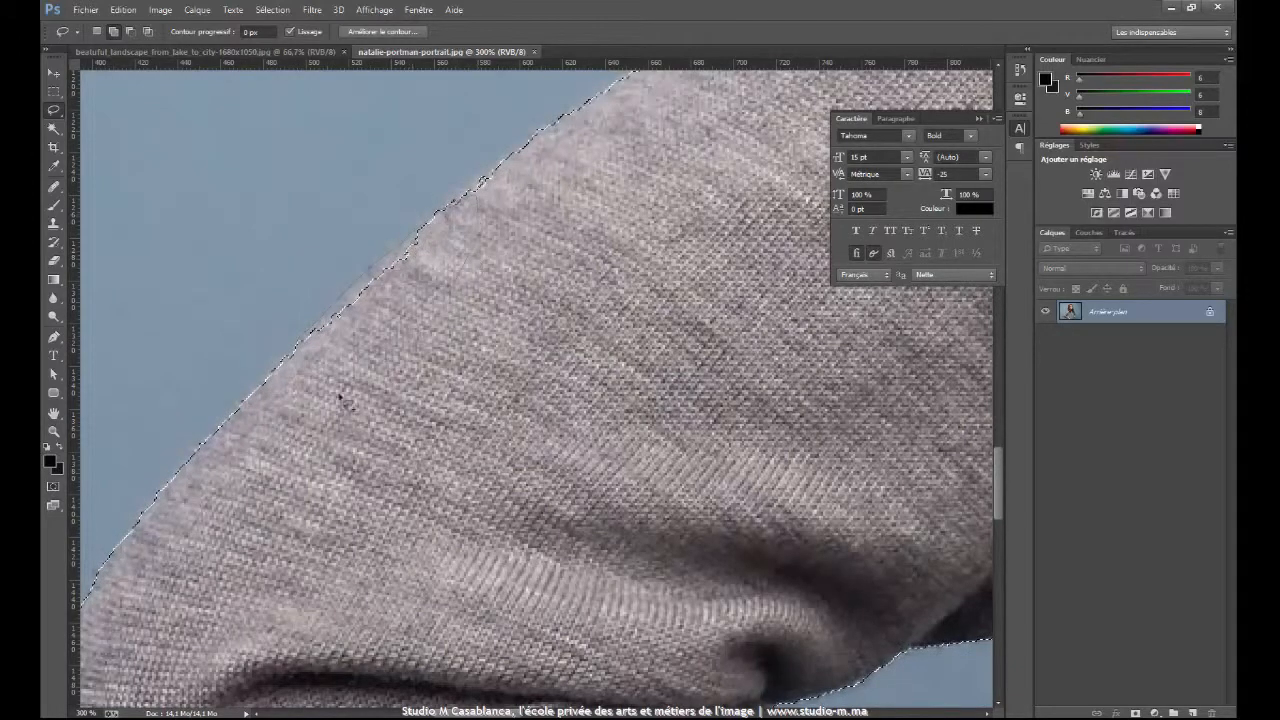
Add the missed sweater edge at the shoulder just below the hair to the selection with the Lasso.
mouse_move(648, 140)
left_mouse_down()
mouse_move(494, 326)
mouse_move(268, 434)
left_mouse_up()
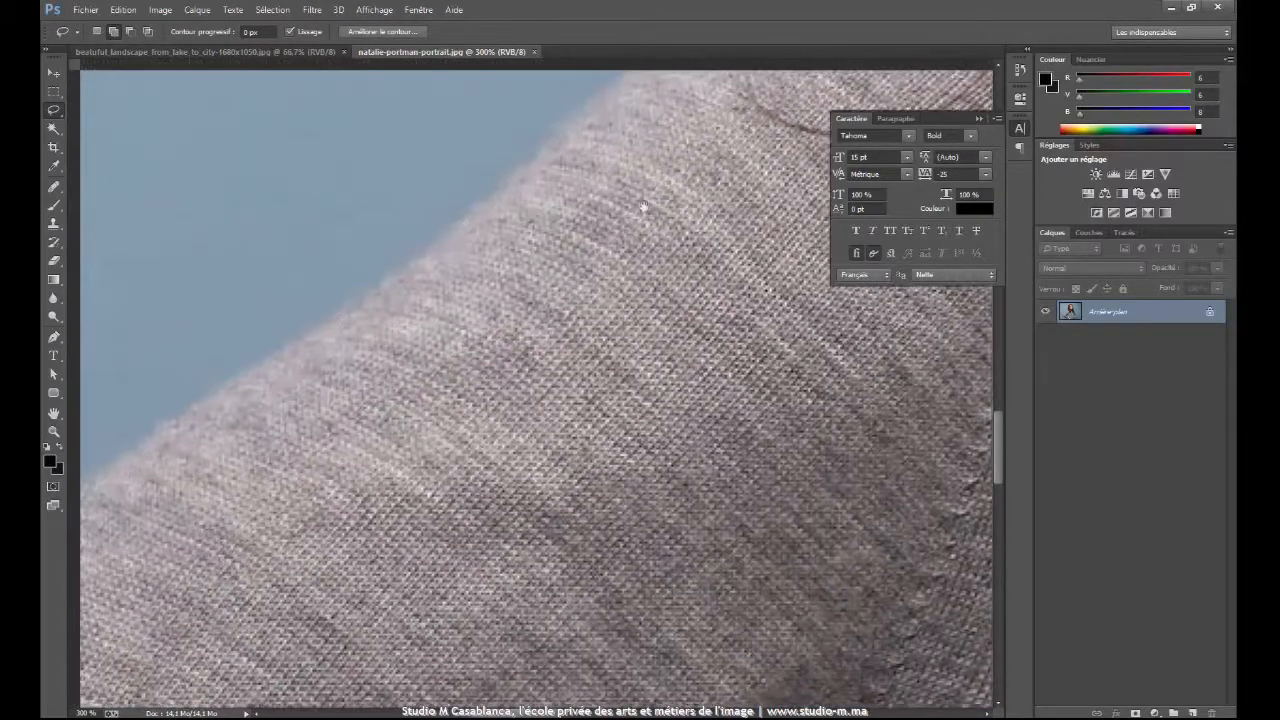
left_click_drag(643, 206, 402, 440)
left_click_drag(587, 240, 484, 351)
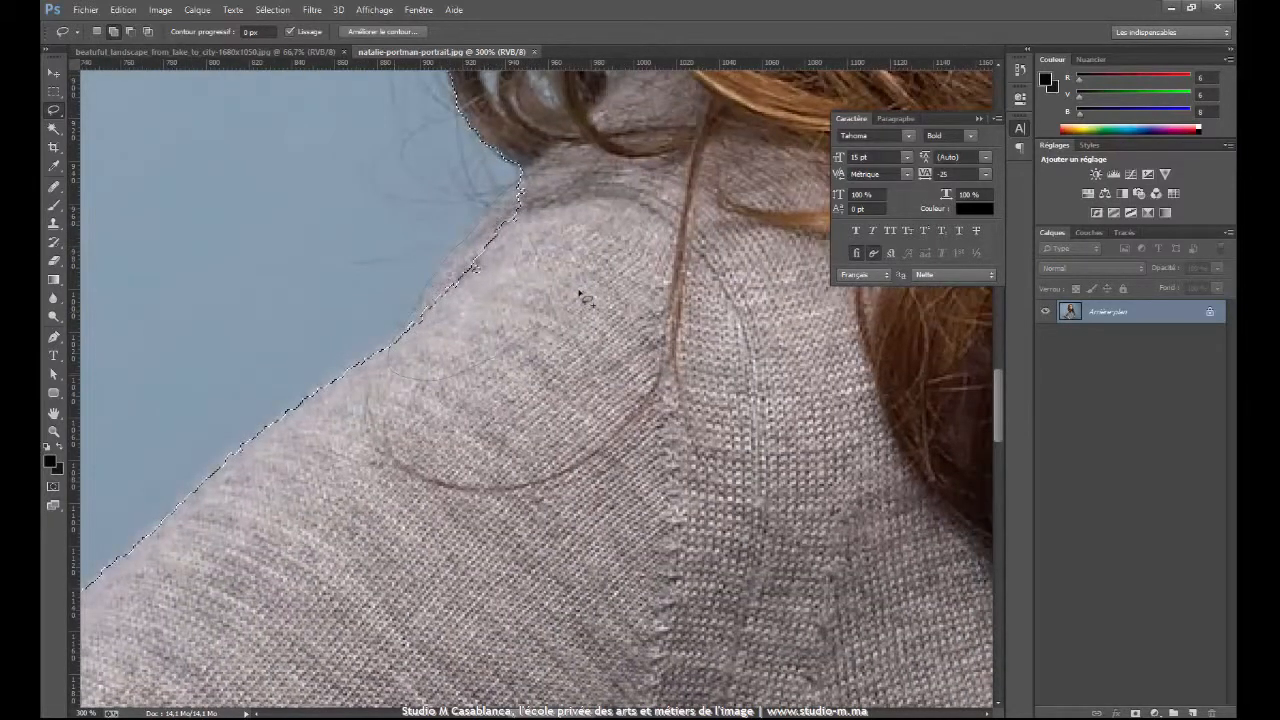
left_click_drag(578, 167, 555, 170)
mouse_move(787, 267)
left_mouse_down()
mouse_move(695, 260)
mouse_move(507, 279)
left_mouse_up()
key("ctrl+0")
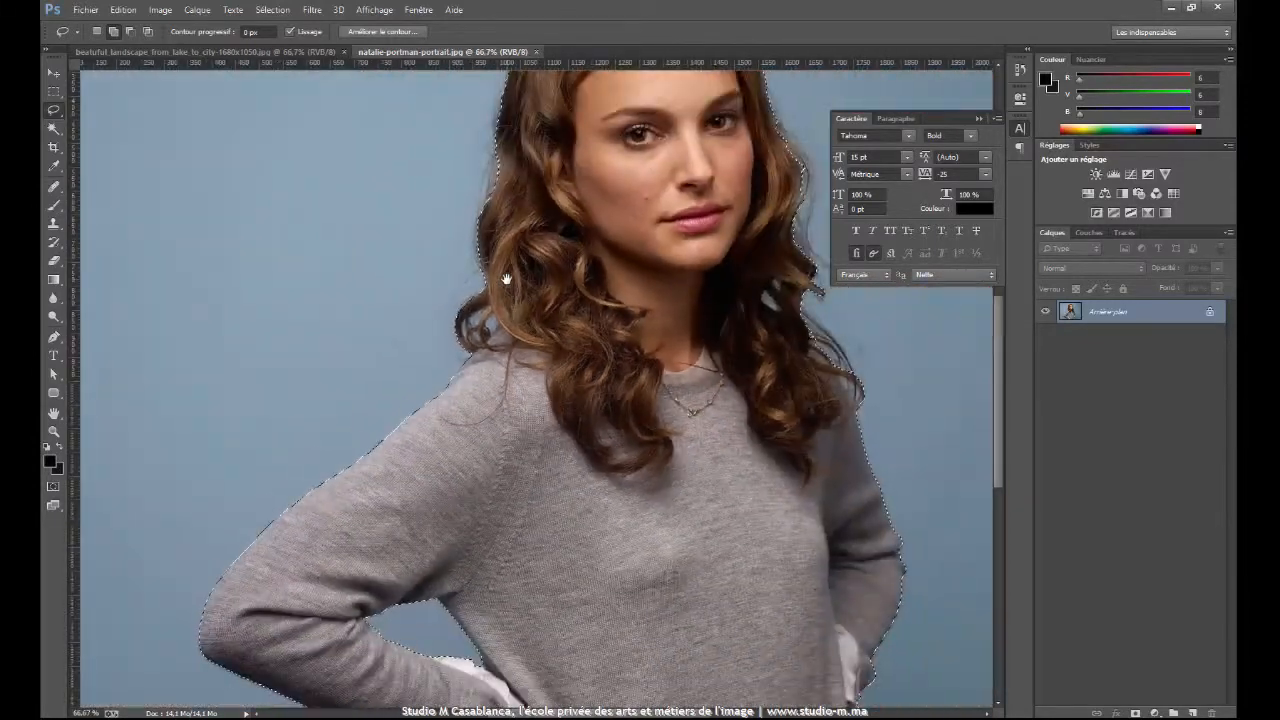
left_click_drag(666, 183, 540, 265)
key("ctrl+minus")
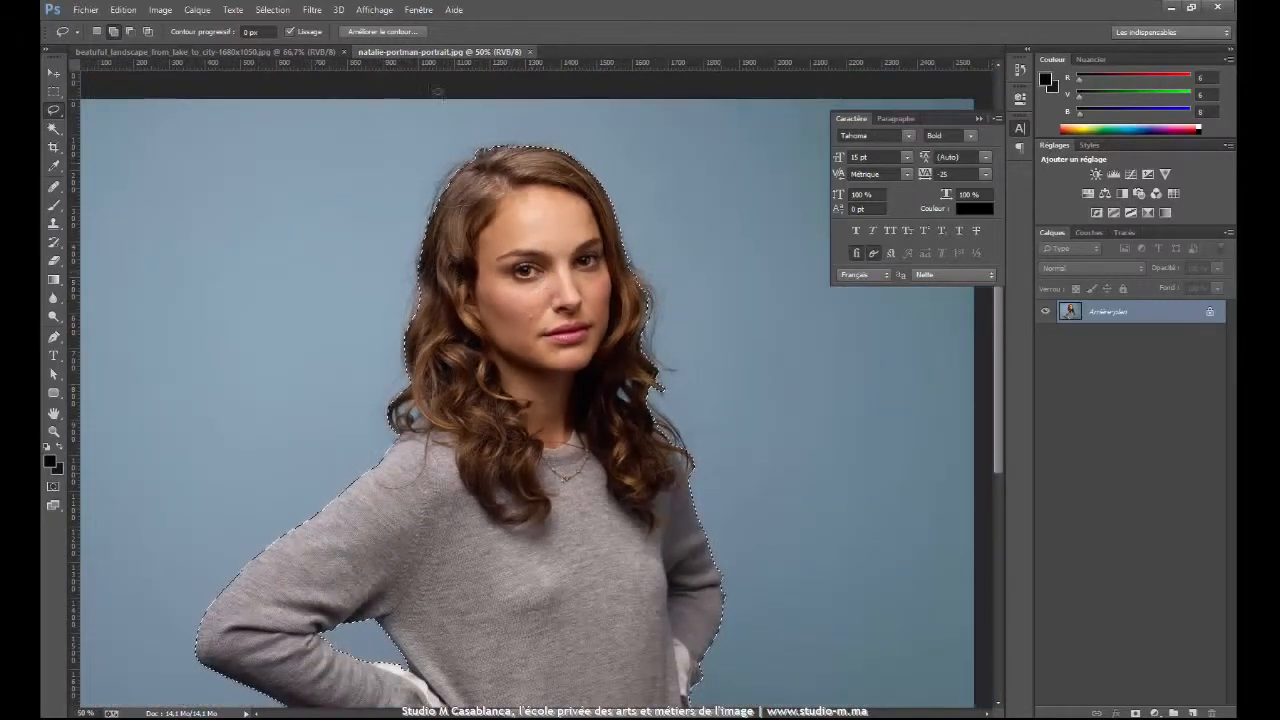
Open Refine Edge (Améliorer le contour) for the woman's selection and set its view mode to Sur calques.
left_click(284, 11)
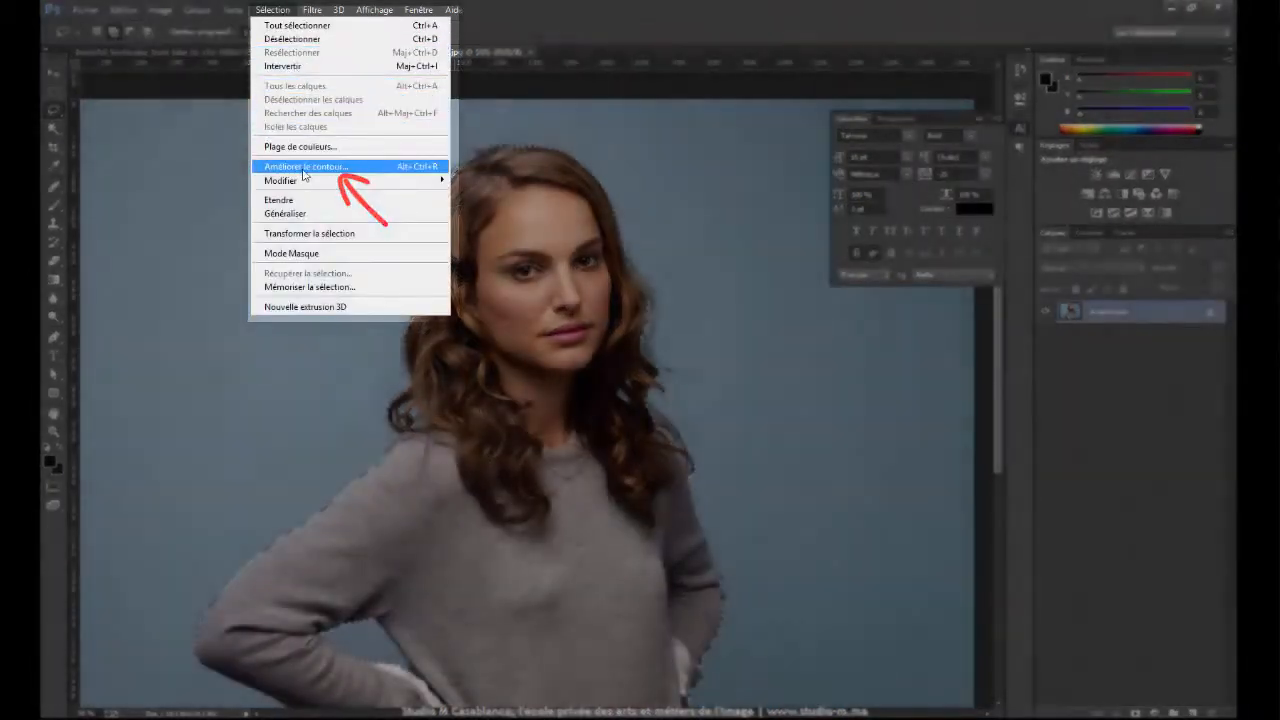
left_click(302, 167)
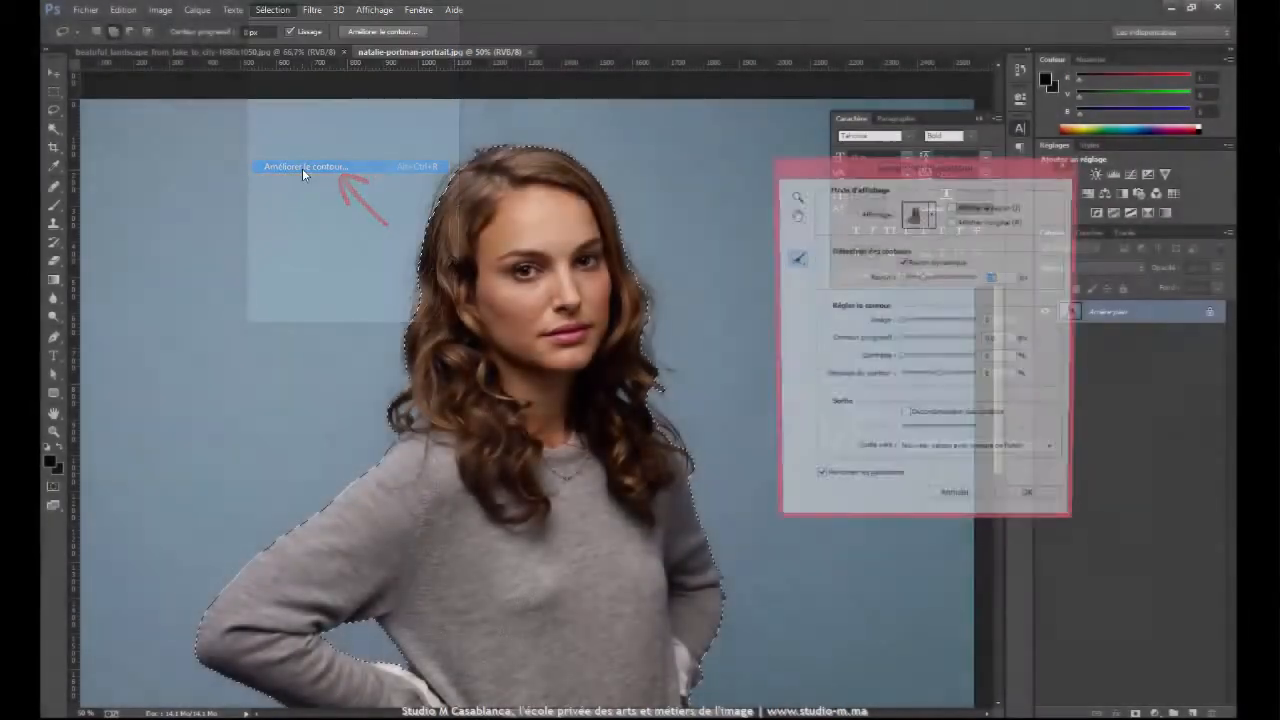
left_click_drag(840, 173, 876, 151)
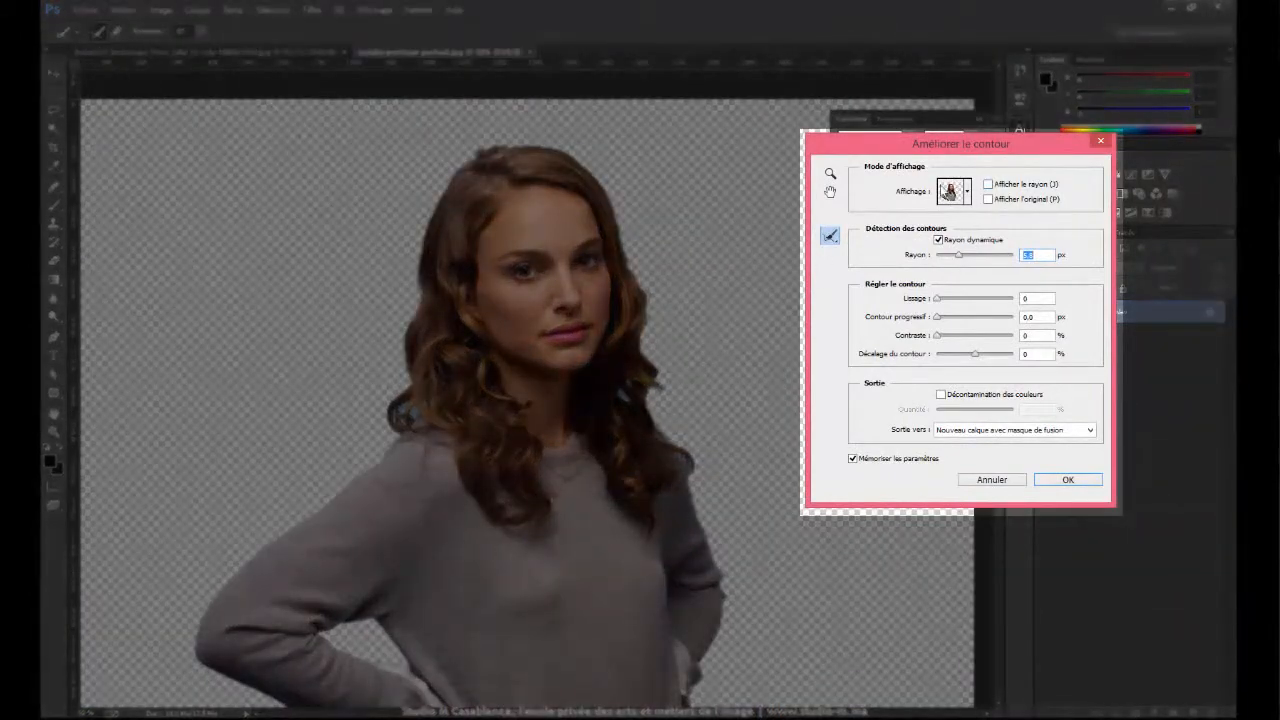
left_click(968, 195)
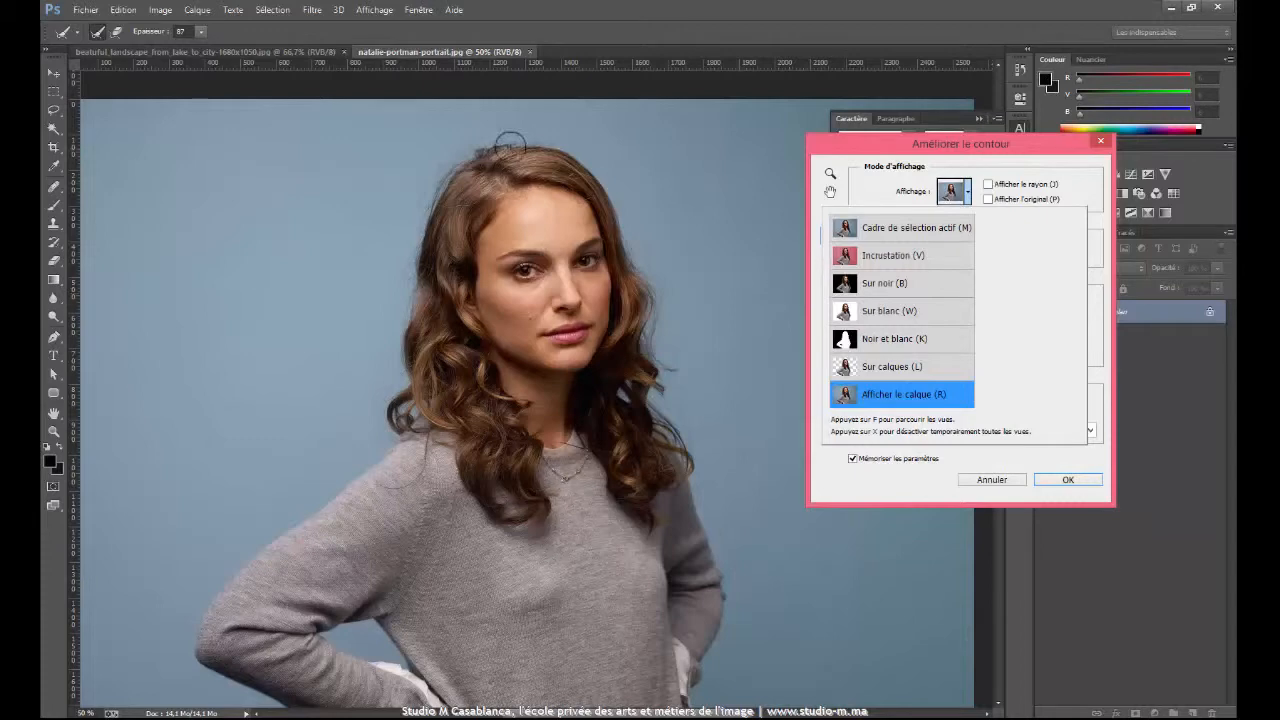
left_click(895, 368)
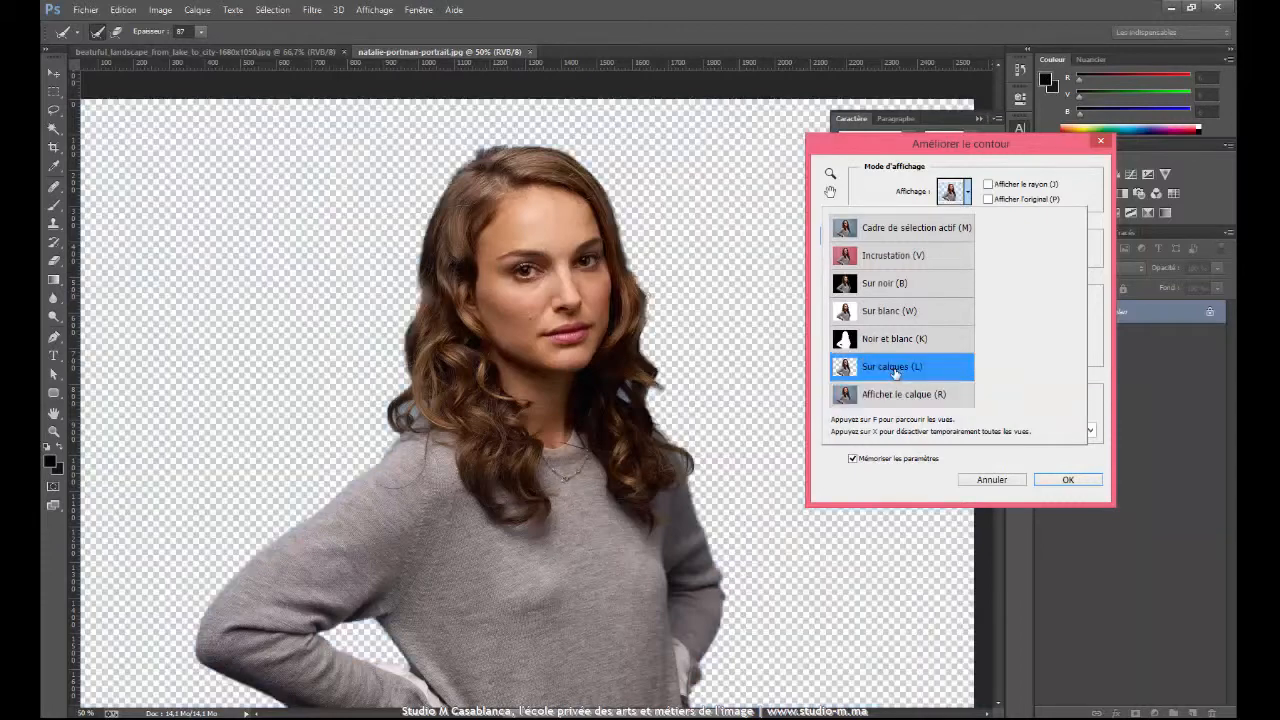
left_click(897, 185)
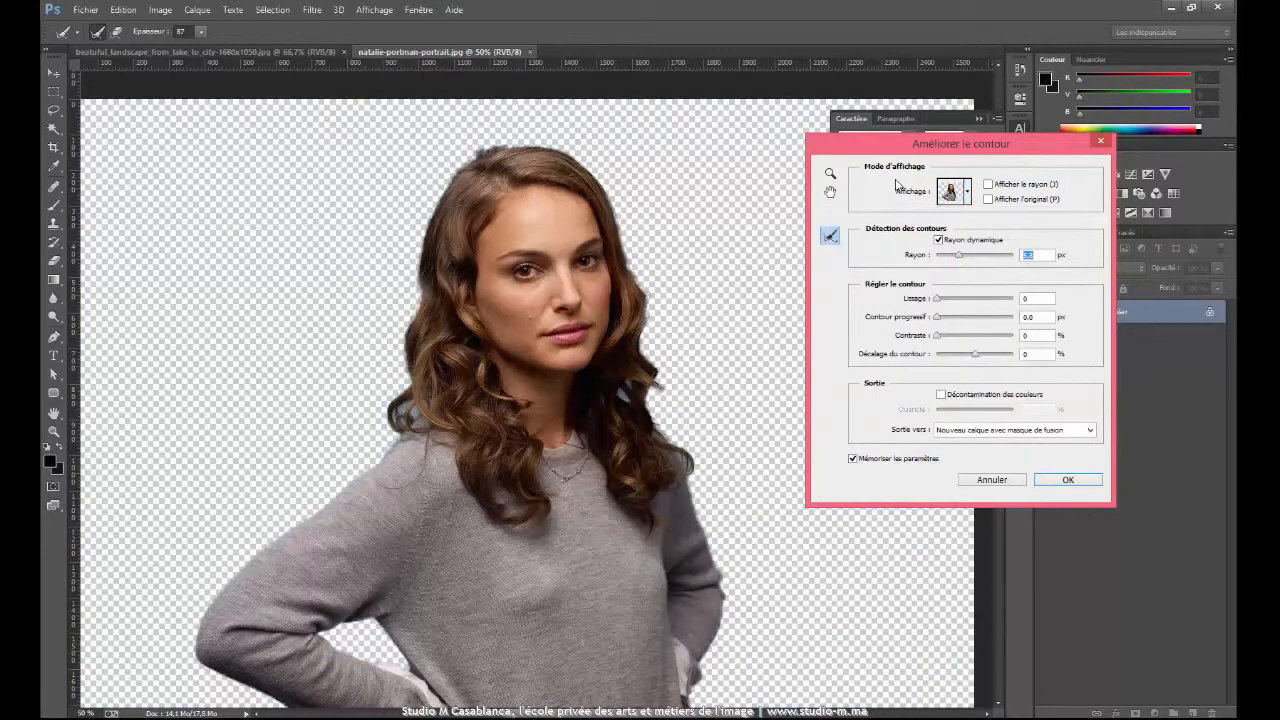
Set the Refine Radius brush size to 80 and paint along the outer hair edge on the portrait's left side.
left_click(830, 176)
left_click(831, 190)
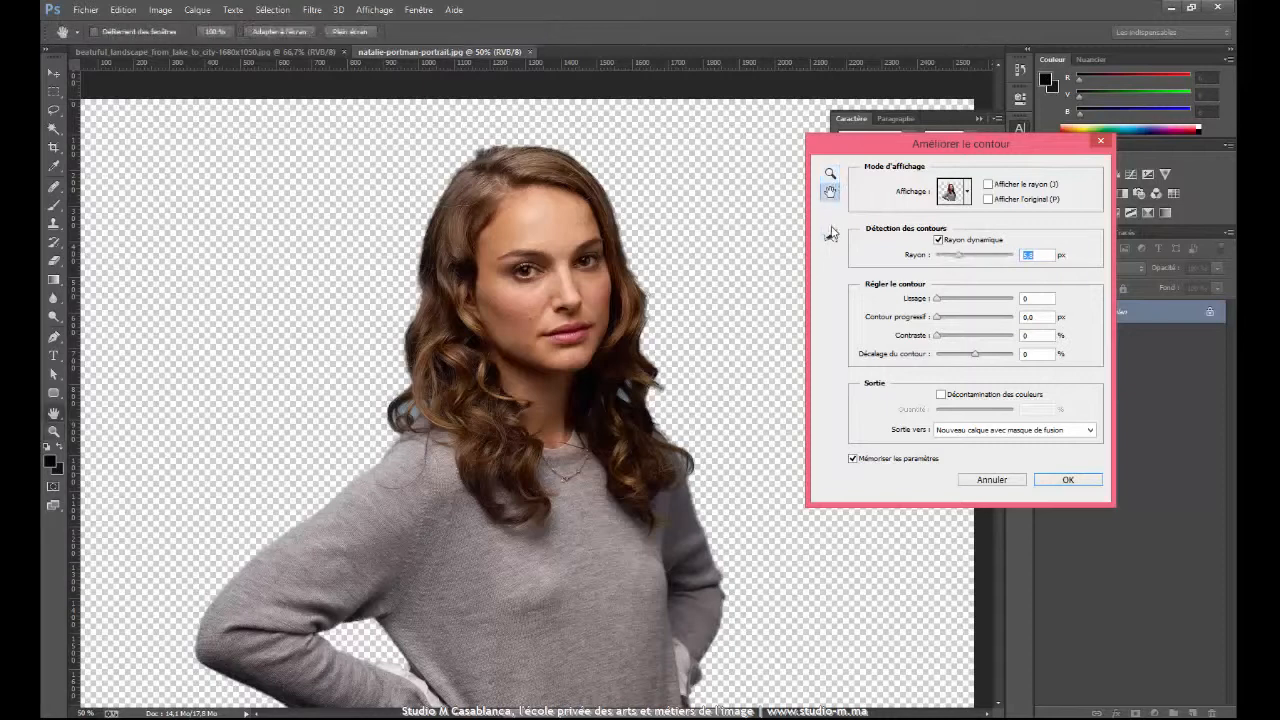
left_click(831, 235)
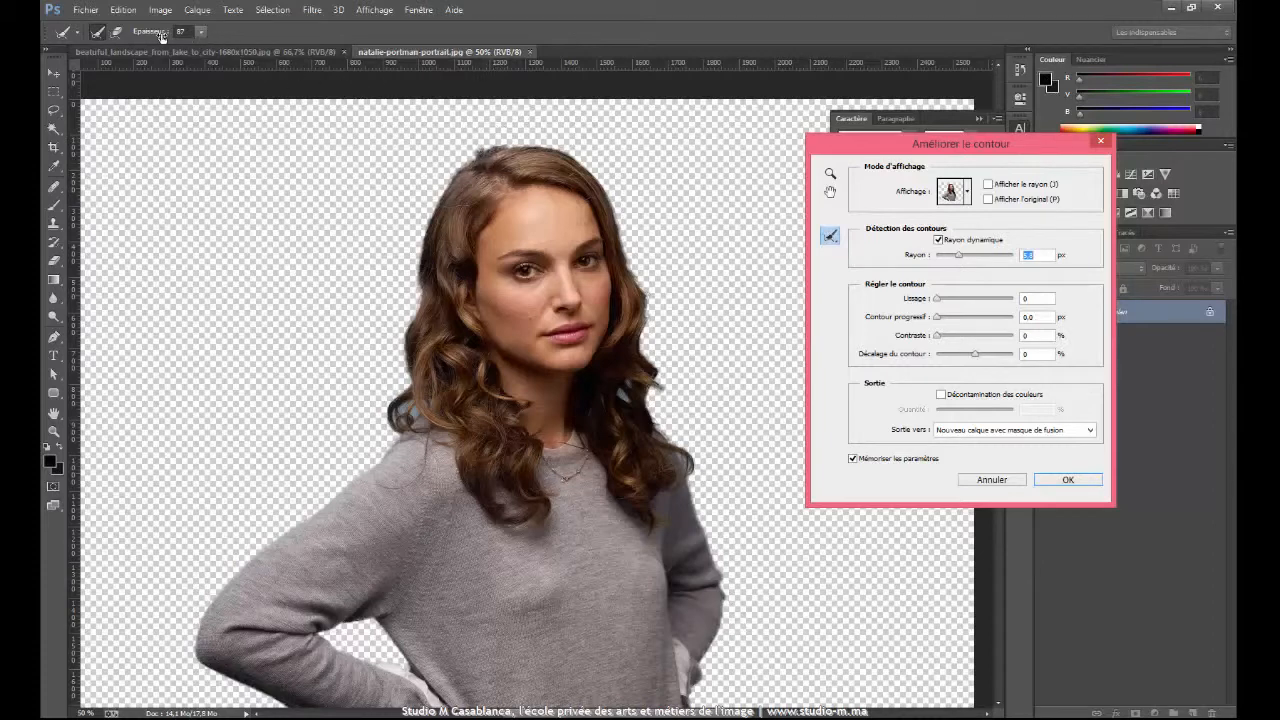
left_click(203, 35)
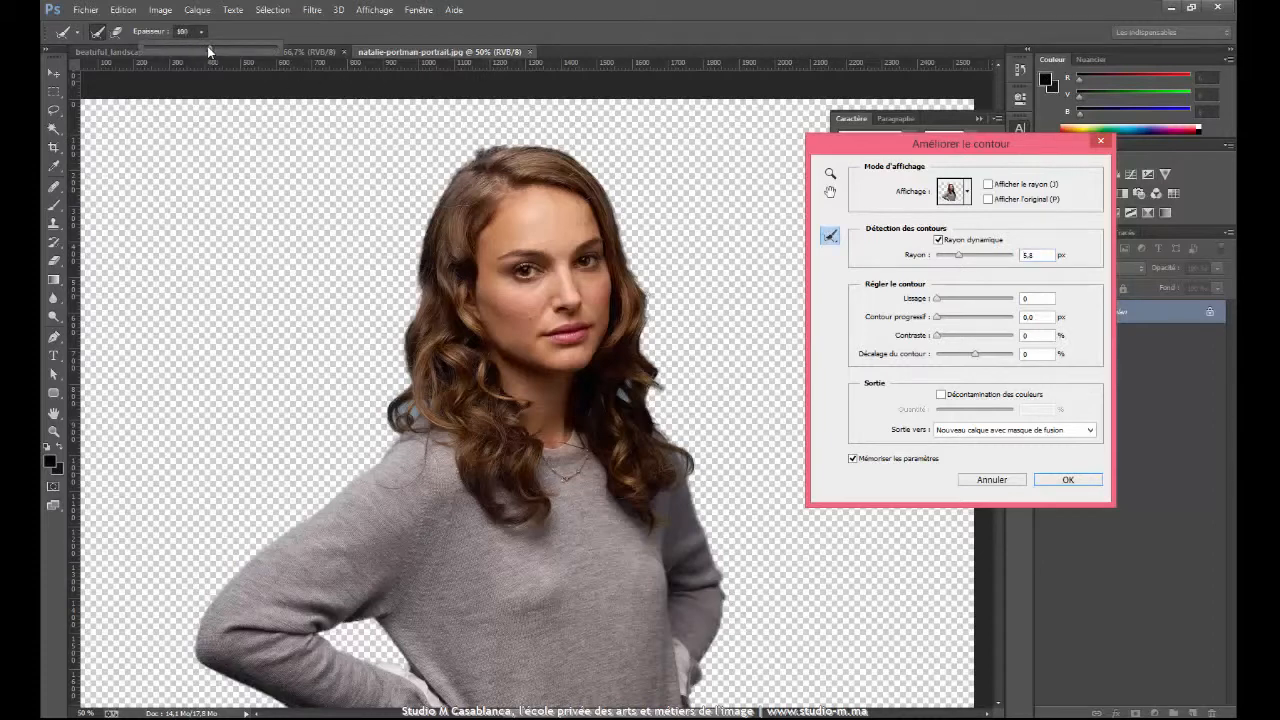
left_click_drag(197, 46, 193, 46)
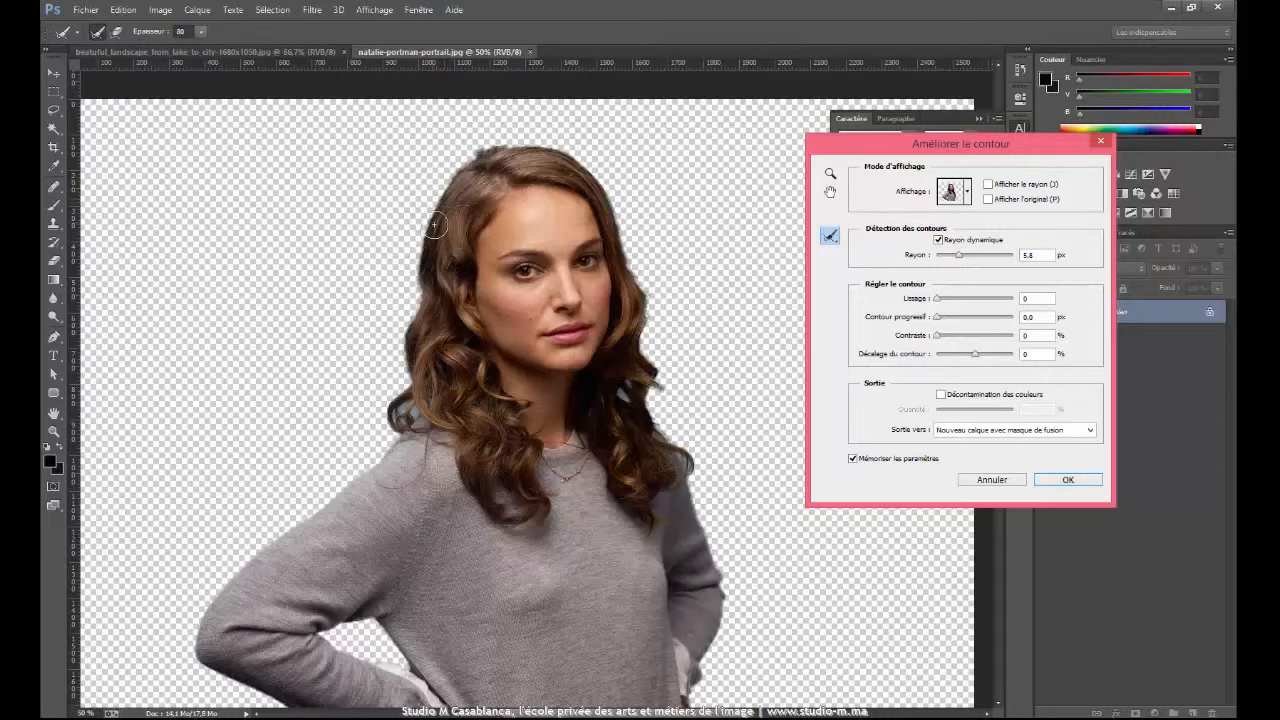
mouse_move(435, 226)
left_mouse_down()
mouse_move(428, 196)
mouse_move(396, 426)
mouse_move(406, 410)
left_mouse_up()
mouse_move(418, 236)
left_mouse_down()
mouse_move(467, 162)
mouse_move(443, 172)
left_mouse_up()
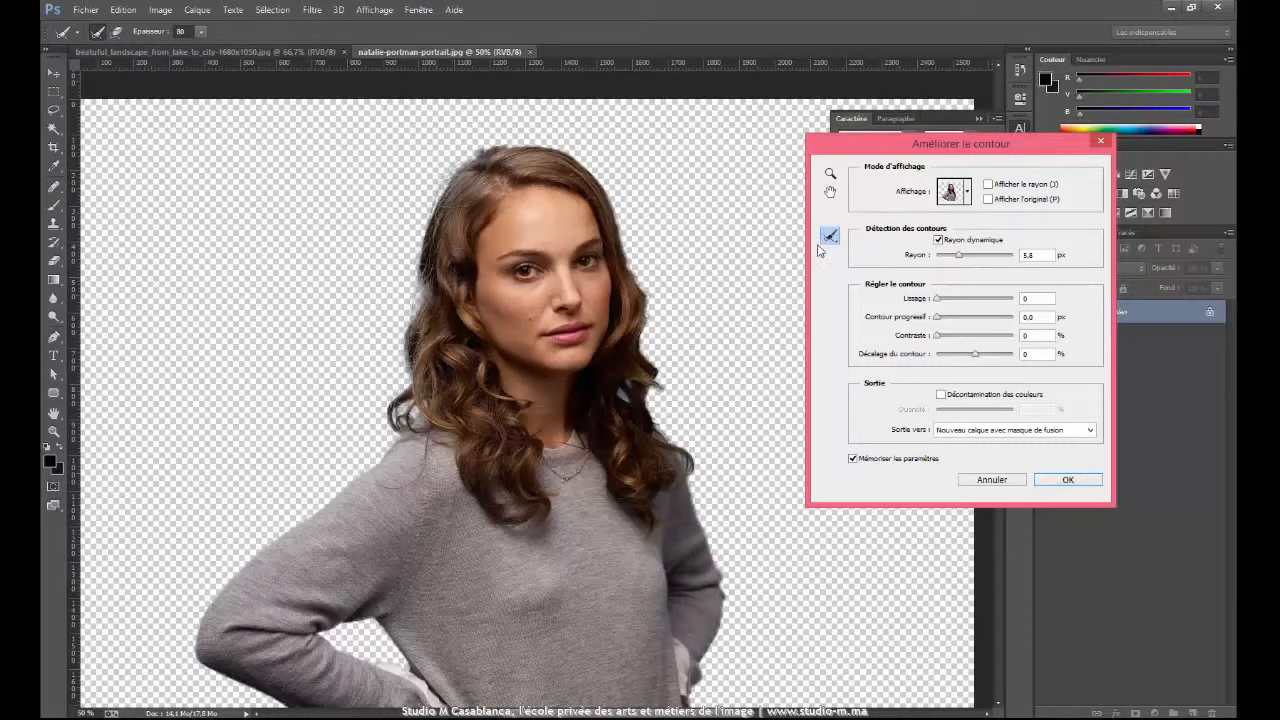
Try painting and erasing edge refinements on the inner hair at the portrait's left side and near the crown.
left_click(116, 31)
left_click_drag(452, 206, 425, 360)
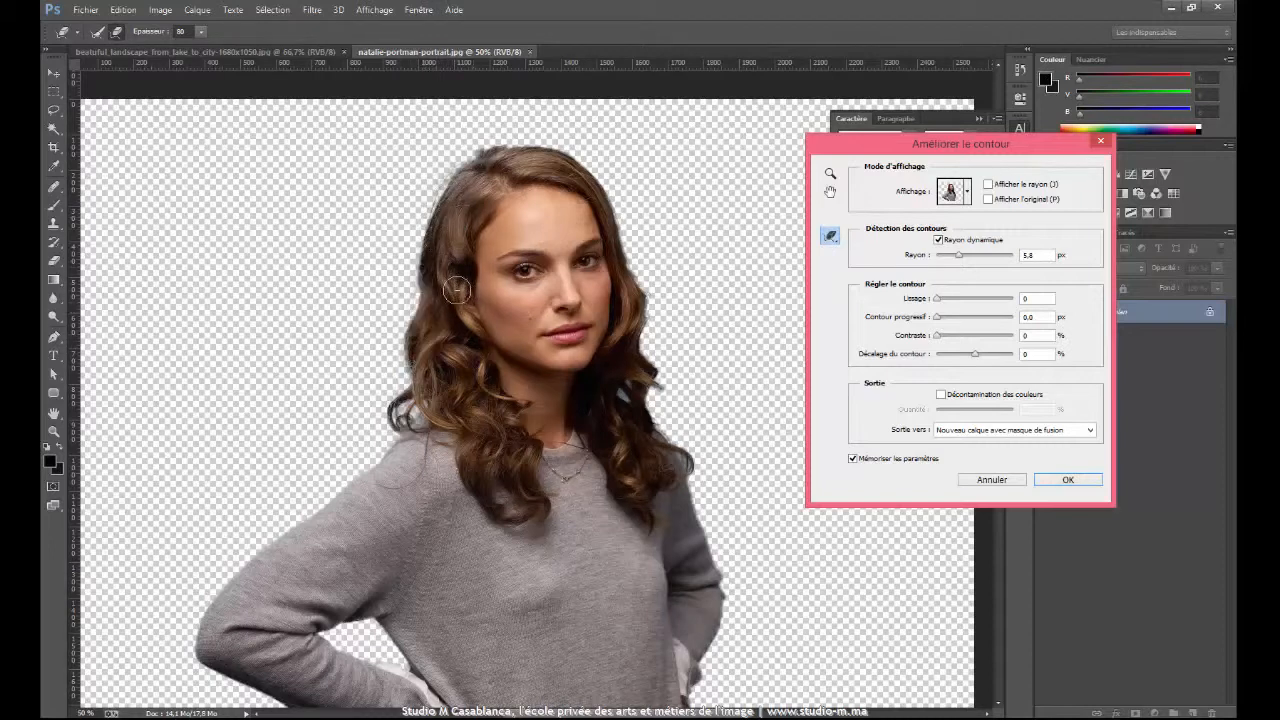
left_click(100, 34)
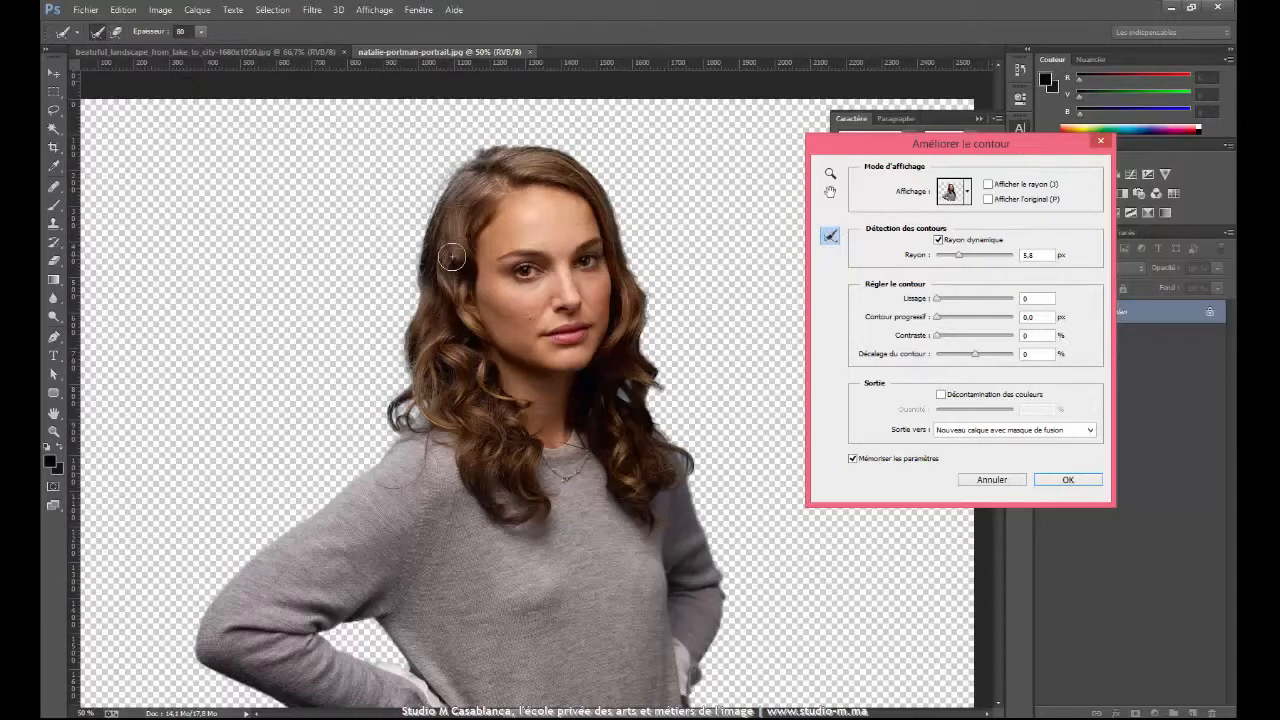
key("alt")
key("alt")
left_click_drag(489, 169, 455, 225)
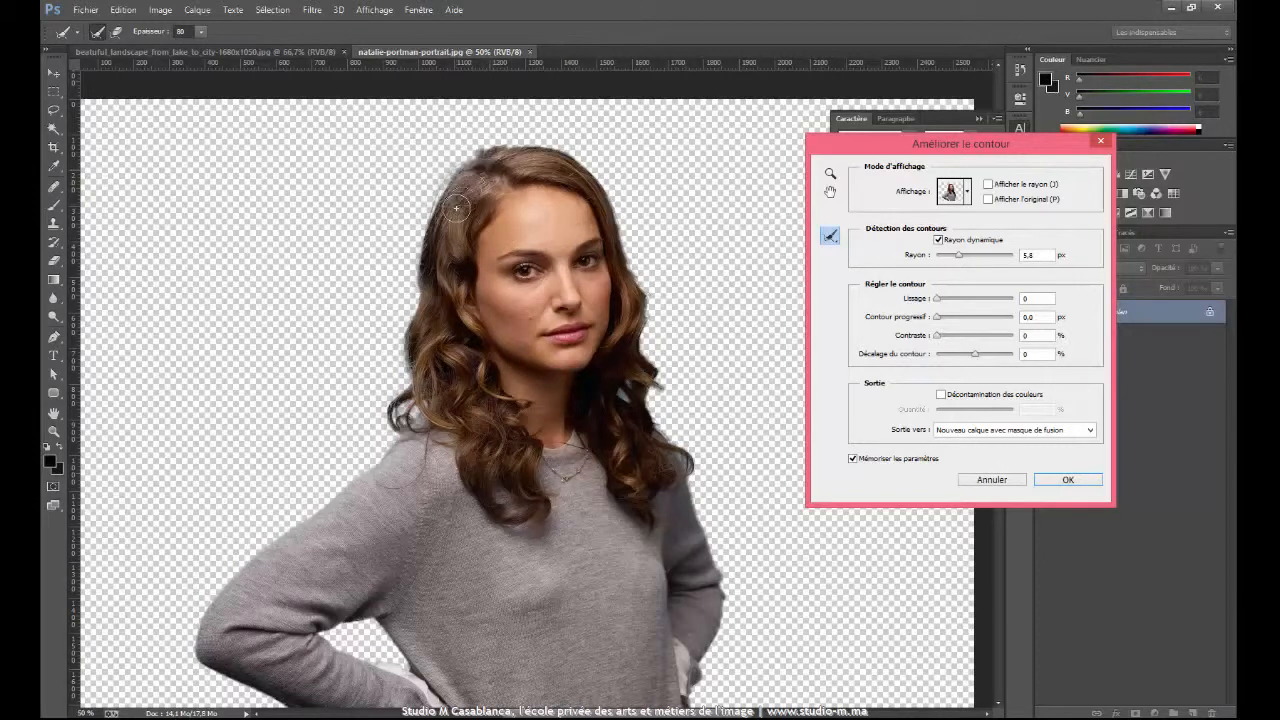
left_click_drag(482, 163, 452, 220)
key("alt")
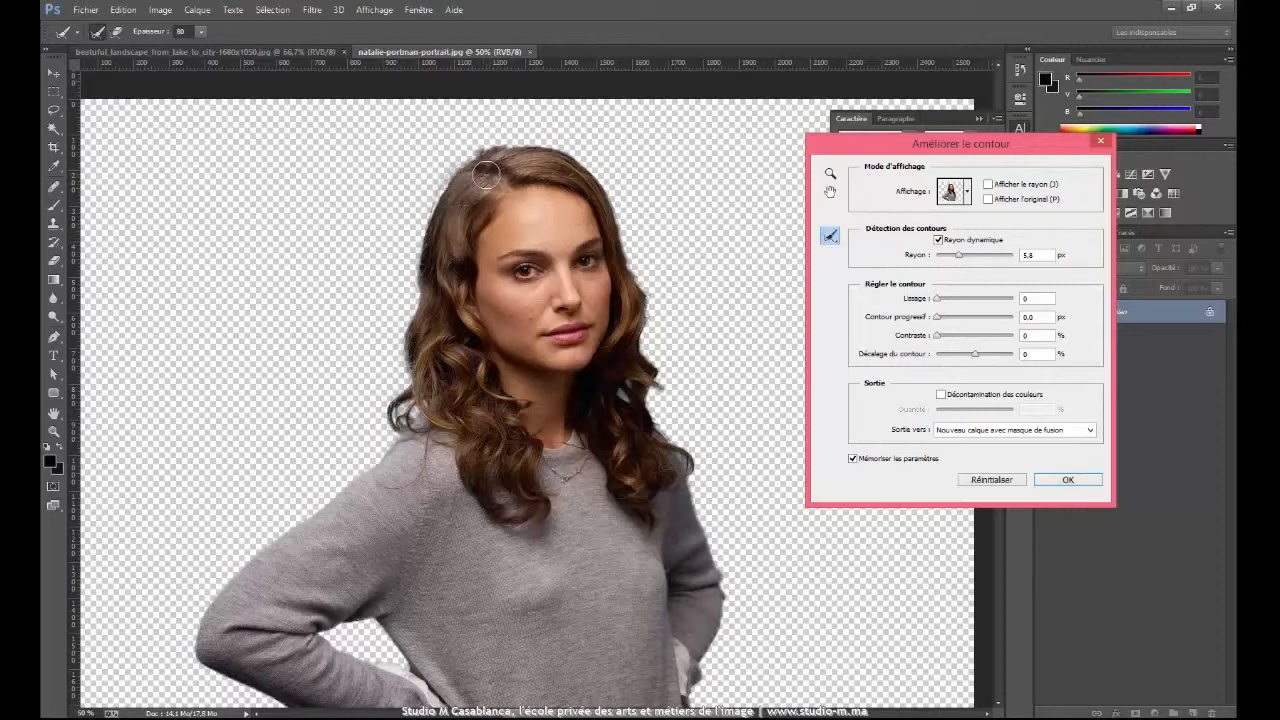
left_click_drag(491, 172, 449, 234)
Refine the hair edge from the crown down the portrait's right side, and erase excess refinement inside the hair there.
mouse_move(502, 137)
left_mouse_down()
mouse_move(587, 157)
mouse_move(642, 268)
left_mouse_up()
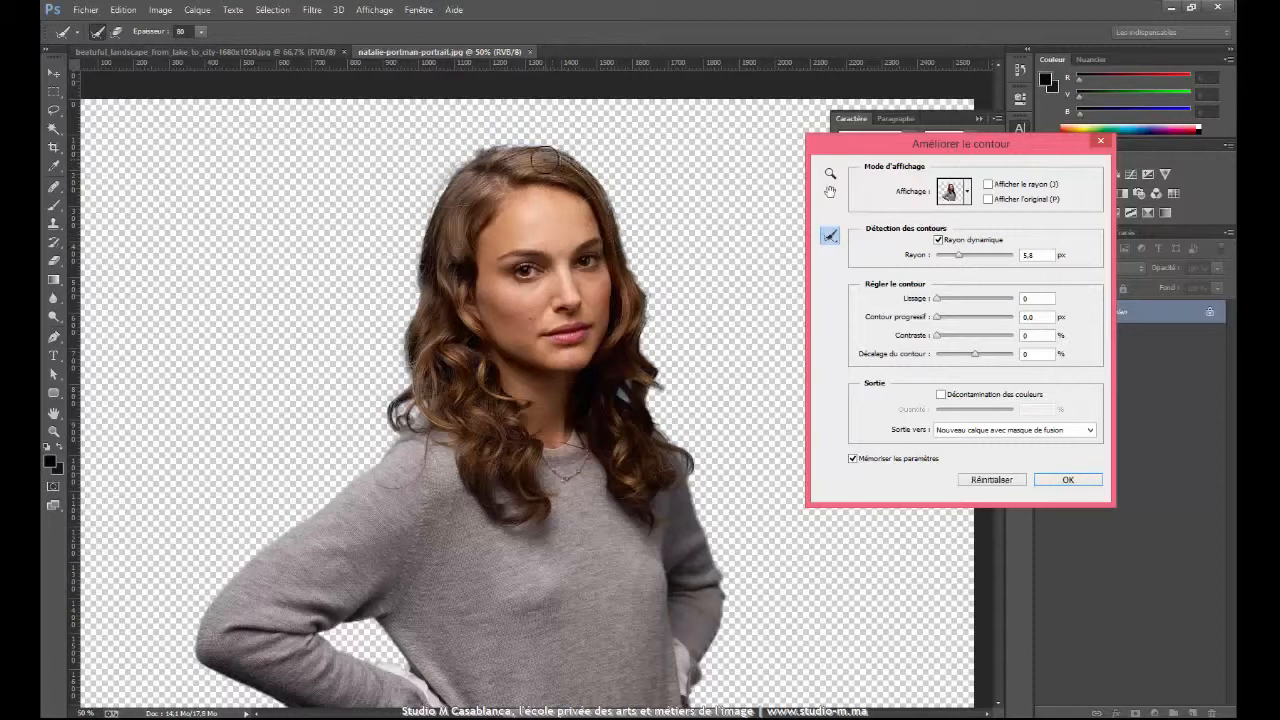
mouse_move(546, 158)
left_mouse_down()
mouse_move(605, 241)
mouse_move(646, 273)
mouse_move(646, 331)
mouse_move(650, 287)
mouse_move(628, 220)
mouse_move(659, 313)
mouse_move(648, 339)
mouse_move(660, 412)
mouse_move(699, 474)
mouse_move(630, 428)
left_mouse_up()
left_click_drag(609, 298, 622, 345)
mouse_move(624, 367)
left_mouse_down()
mouse_move(632, 387)
mouse_move(625, 285)
left_mouse_up()
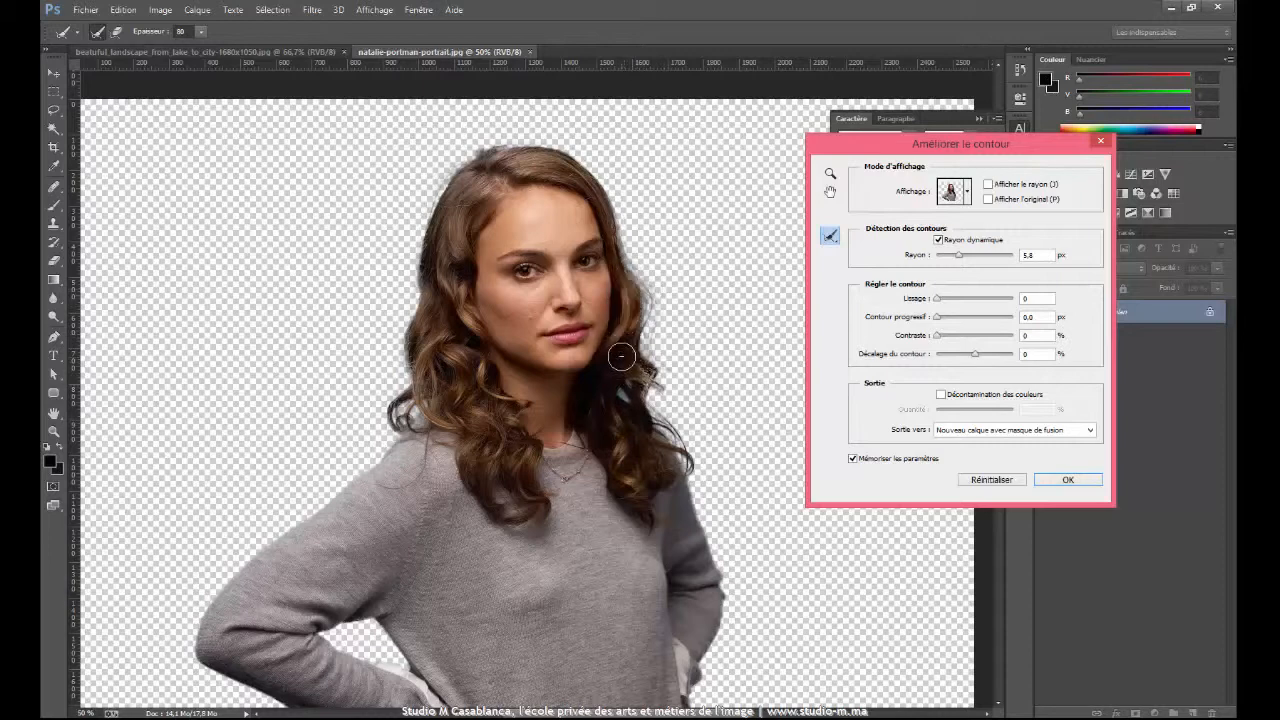
mouse_move(630, 335)
left_mouse_down()
mouse_move(634, 305)
mouse_move(619, 355)
left_mouse_up()
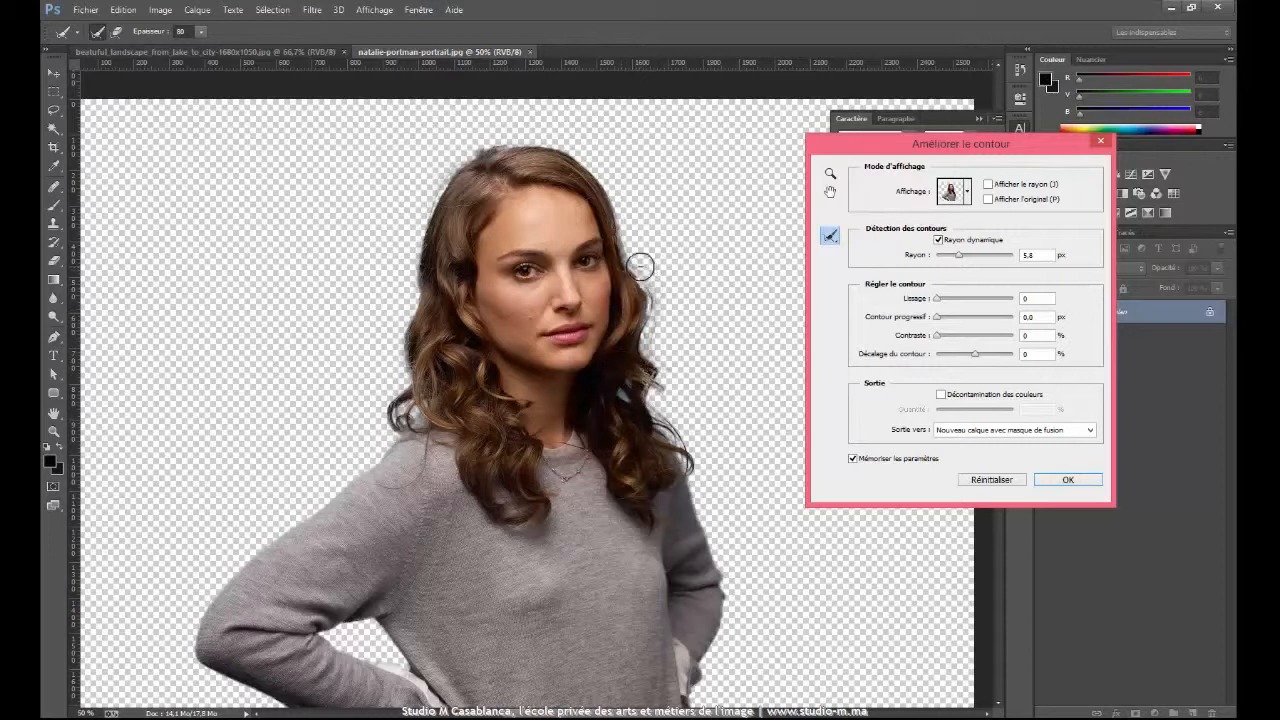
Refine the loose strands and backdrop gap at the curls on the portrait's right side, and erase the excess.
left_click_drag(643, 271, 683, 363)
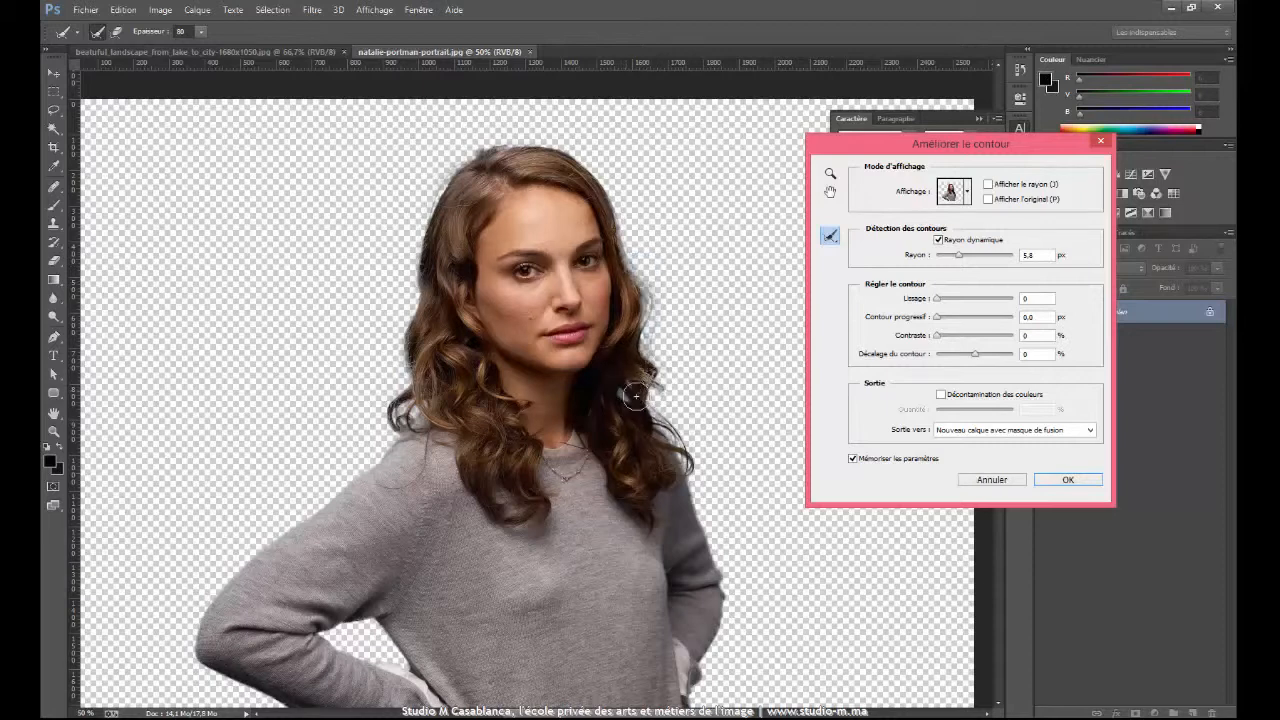
mouse_move(629, 388)
left_mouse_down()
mouse_move(660, 395)
mouse_move(642, 388)
mouse_move(645, 414)
mouse_move(693, 428)
mouse_move(639, 389)
left_mouse_up()
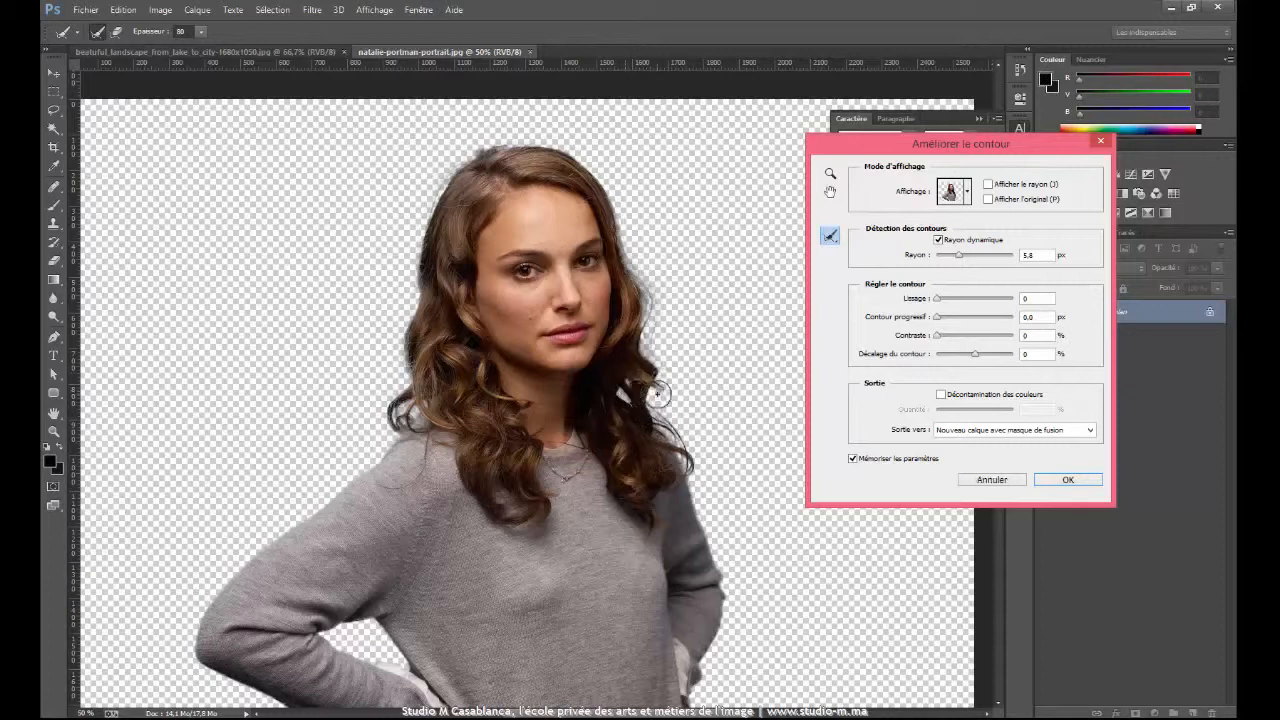
key("alt")
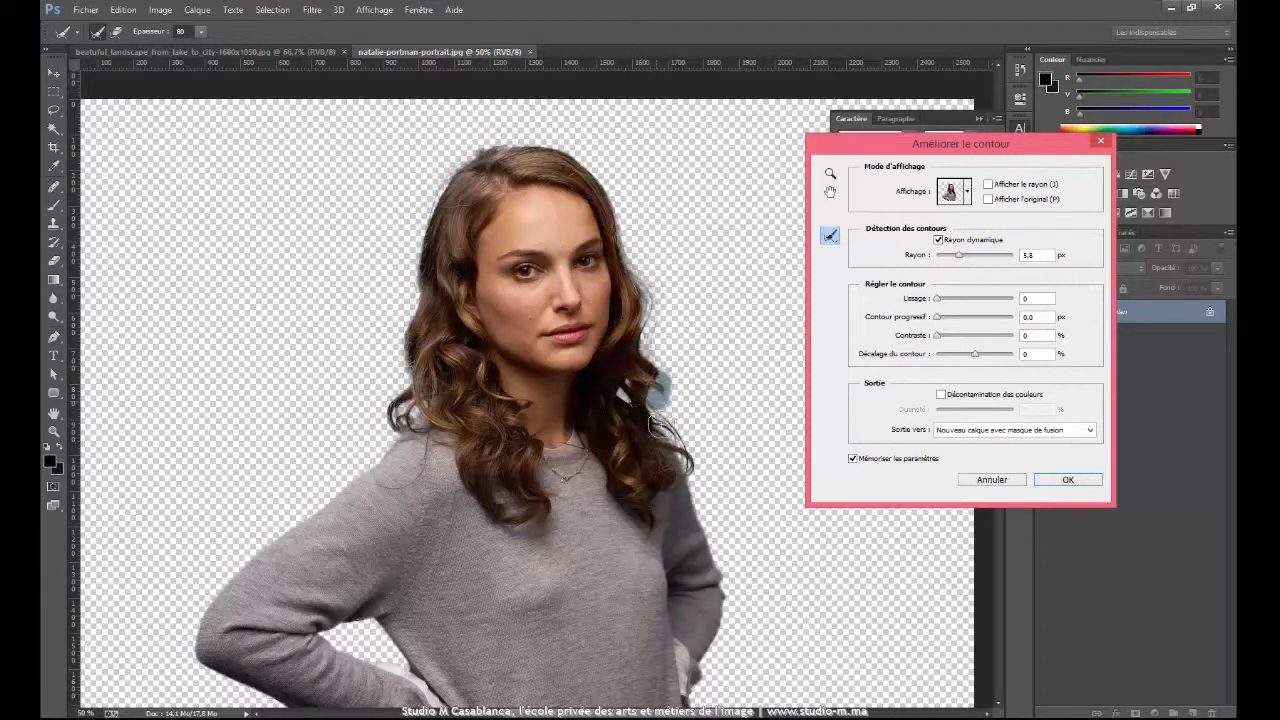
left_click_drag(642, 374, 644, 383)
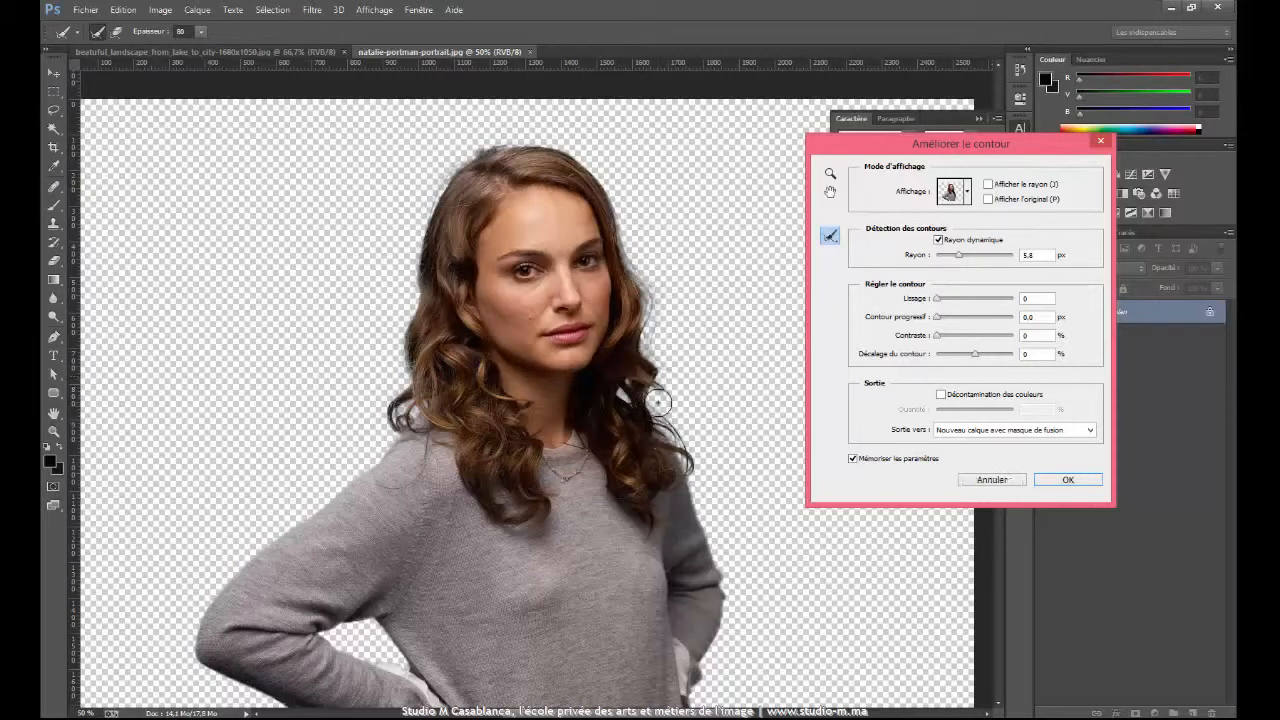
Set the Refine Radius brush size to 38 and touch up the small curl and backdrop gap on the portrait's right side.
left_click(201, 31)
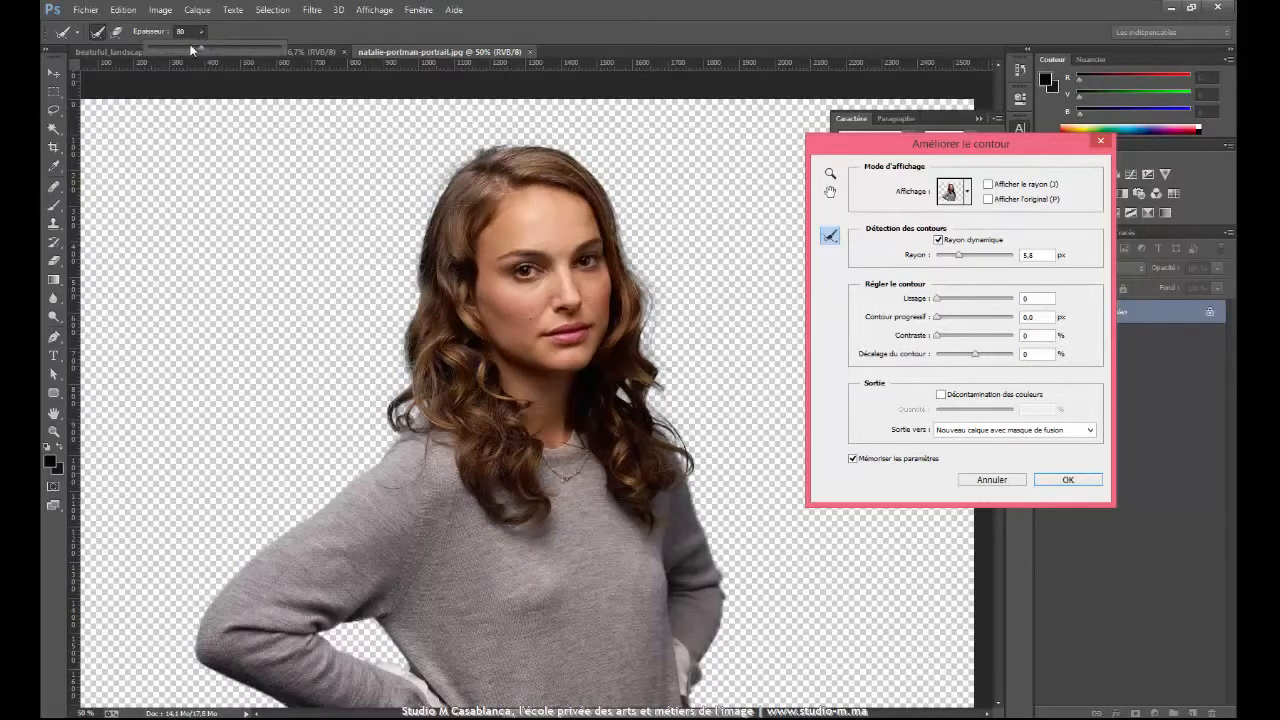
left_click_drag(173, 50, 172, 50)
key("alt")
left_click_drag(646, 374, 637, 406)
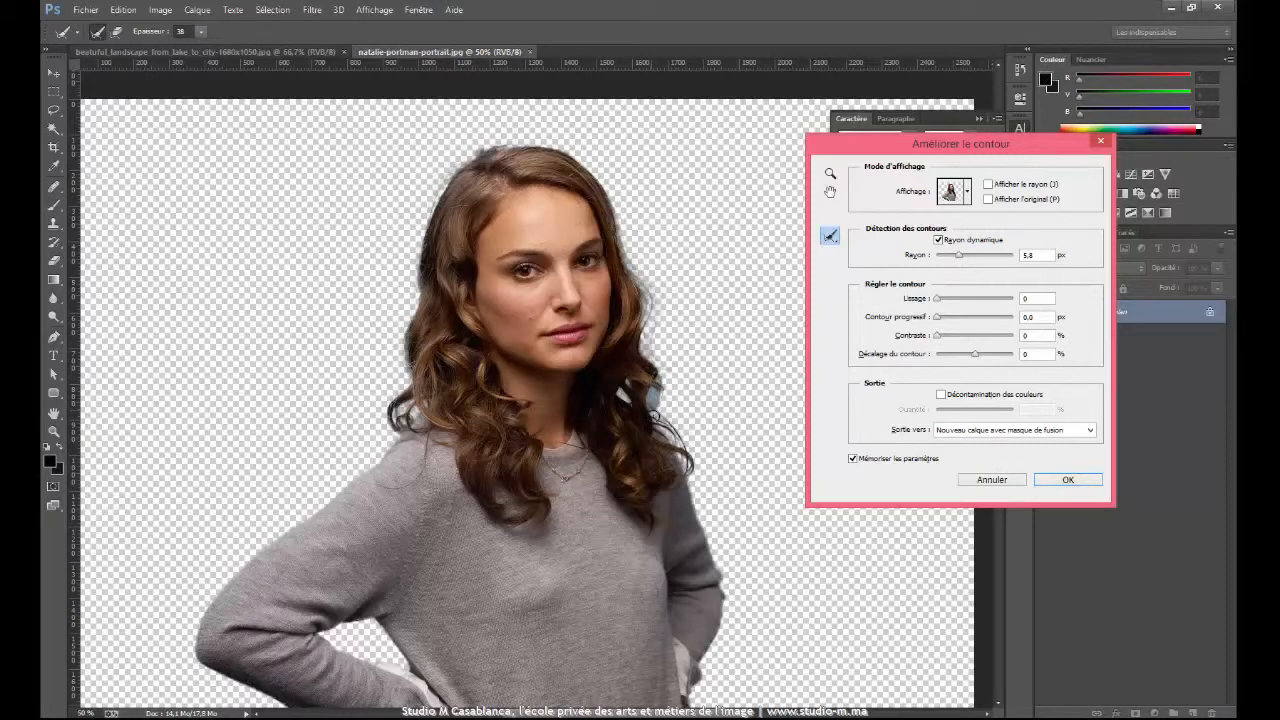
key("alt")
left_click_drag(650, 381, 654, 385)
left_click_drag(660, 384, 653, 363)
key("alt")
Refine the curls above the shoulder, the hair edge on the portrait's left side and the top of the head.
mouse_move(414, 367)
left_mouse_down()
mouse_move(424, 324)
mouse_move(441, 372)
mouse_move(423, 370)
mouse_move(427, 424)
mouse_move(400, 400)
mouse_move(394, 420)
mouse_move(397, 398)
mouse_move(382, 405)
mouse_move(402, 455)
left_mouse_up()
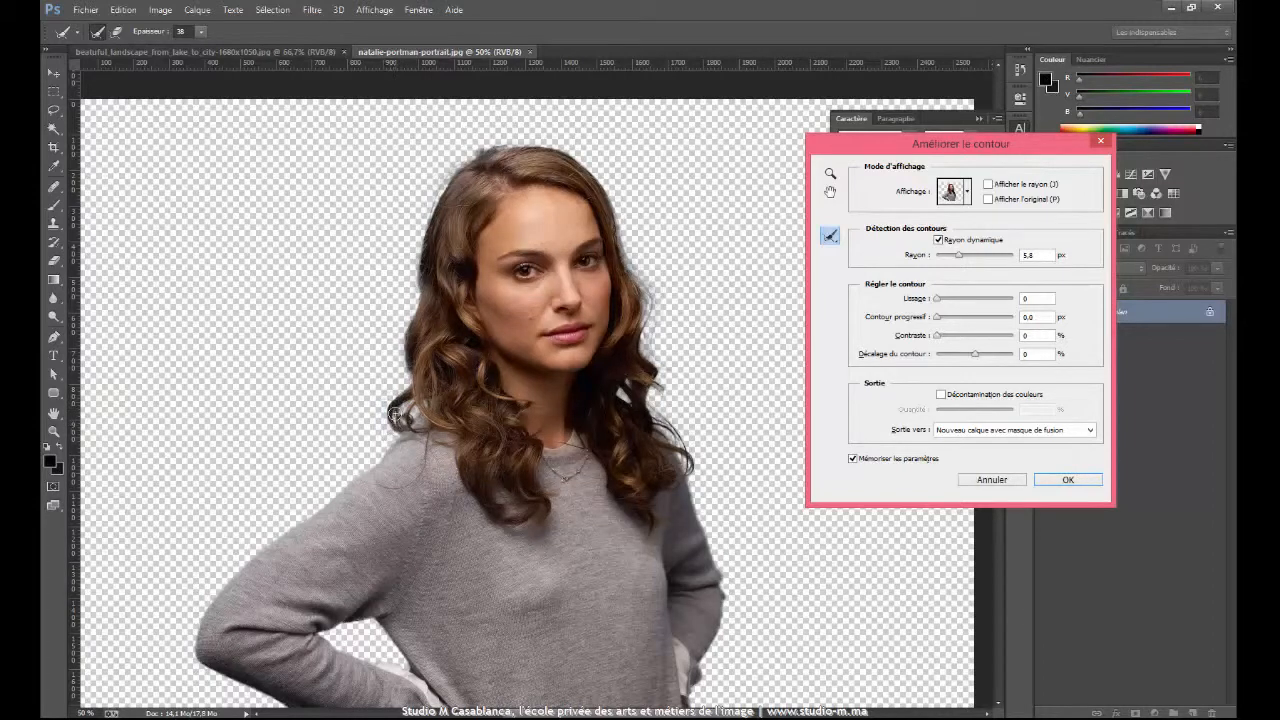
left_click_drag(420, 386, 430, 352)
left_click_drag(425, 282, 430, 248)
mouse_move(514, 149)
left_mouse_down()
mouse_move(477, 189)
mouse_move(515, 140)
mouse_move(529, 152)
mouse_move(480, 156)
mouse_move(495, 161)
mouse_move(481, 145)
mouse_move(548, 144)
left_mouse_up()
Preview the cutout in Sur noir view and refine the remaining outer strands on both sides of the hair.
left_click(967, 196)
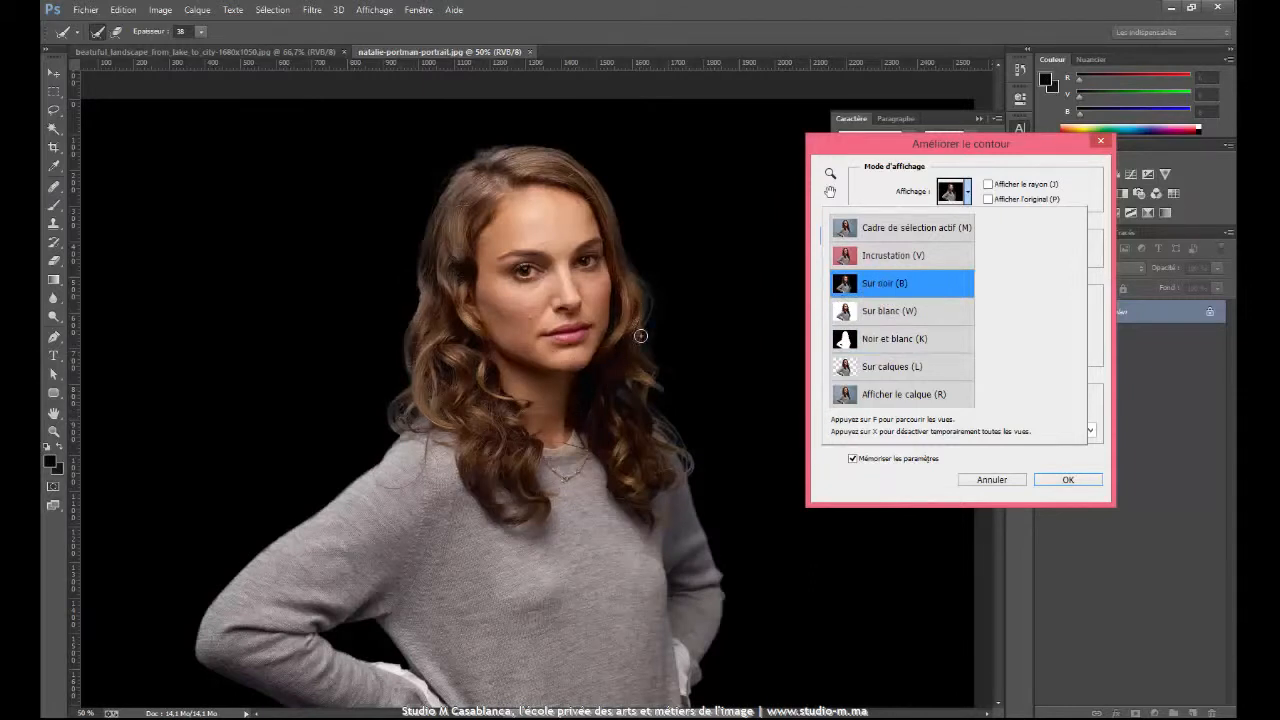
left_click(625, 261)
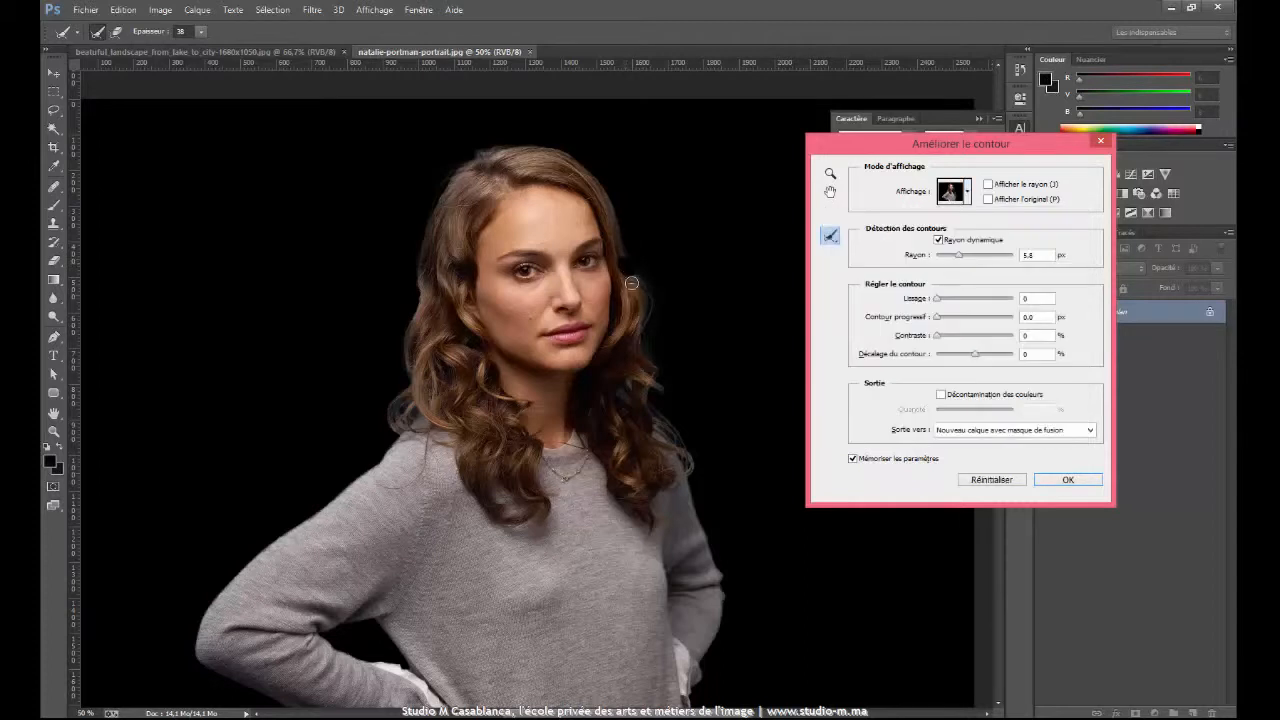
mouse_move(637, 260)
left_mouse_down()
mouse_move(665, 318)
mouse_move(652, 358)
left_mouse_up()
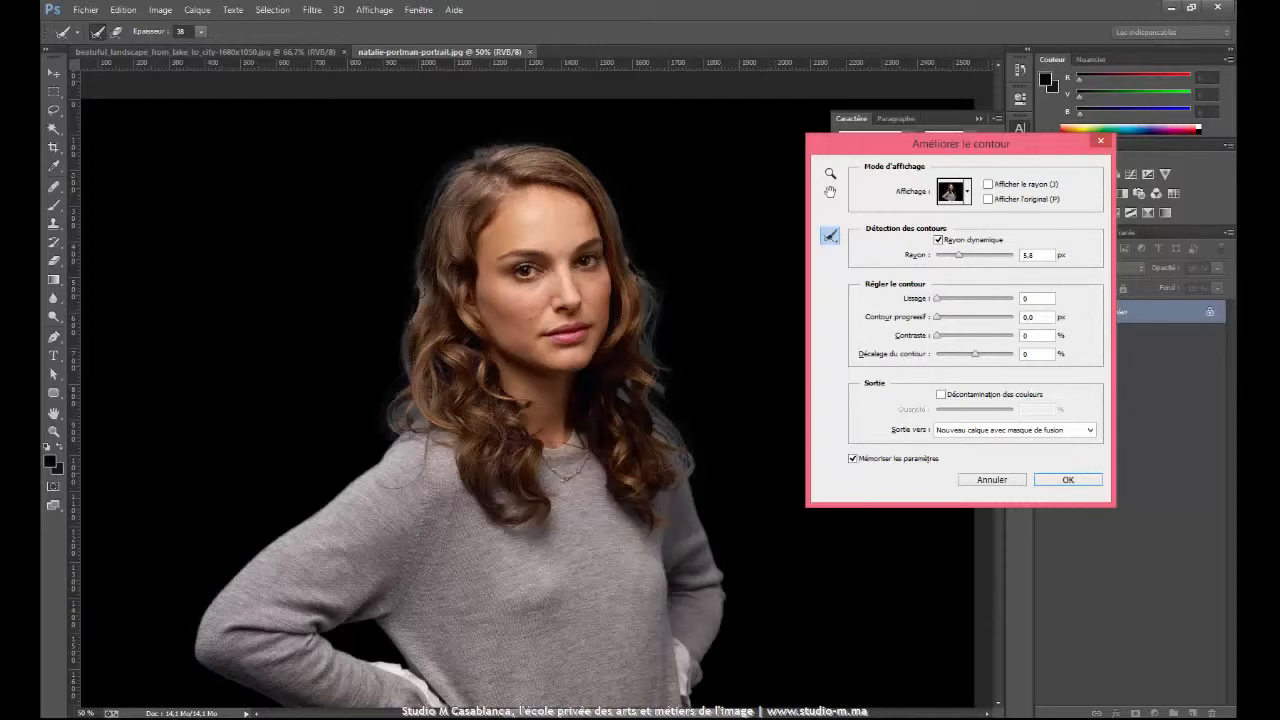
left_click_drag(417, 262, 408, 330)
left_click_drag(413, 285, 417, 240)
Set Contraste to 9% and Décalage du contour to -35%, and retouch the hair edge at the head's upper left.
left_click(974, 355)
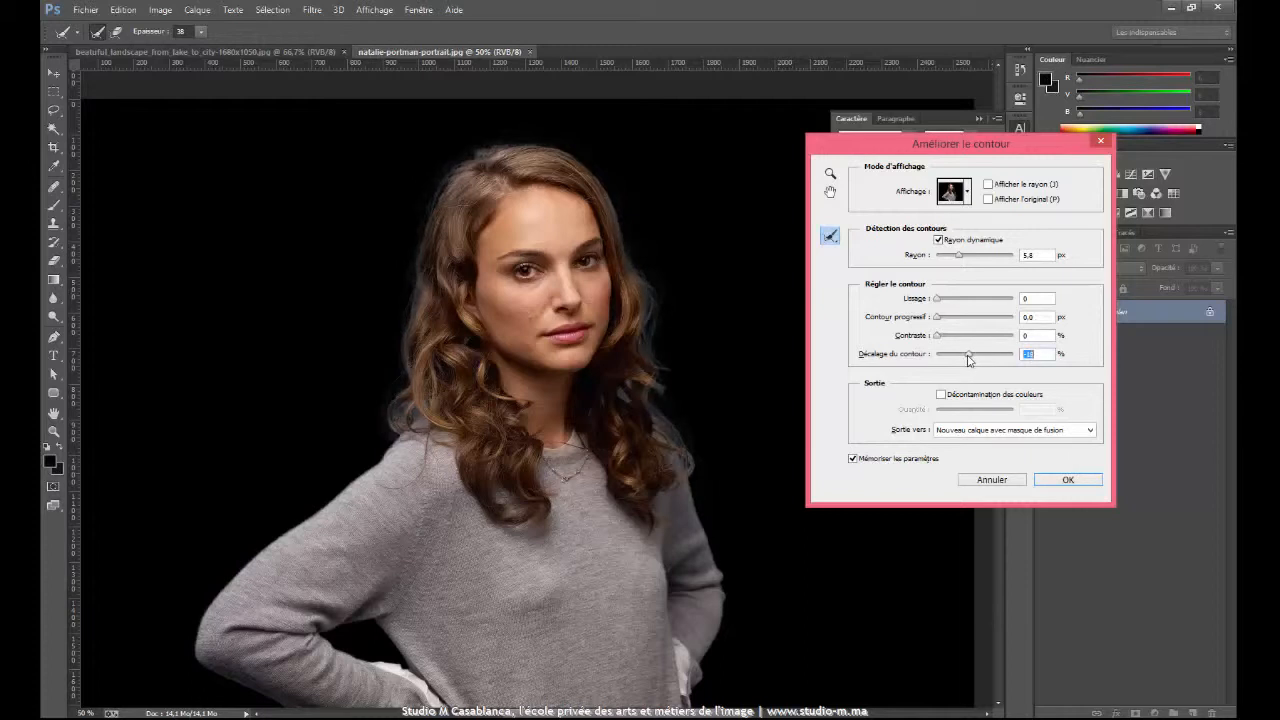
left_click_drag(969, 360, 946, 340)
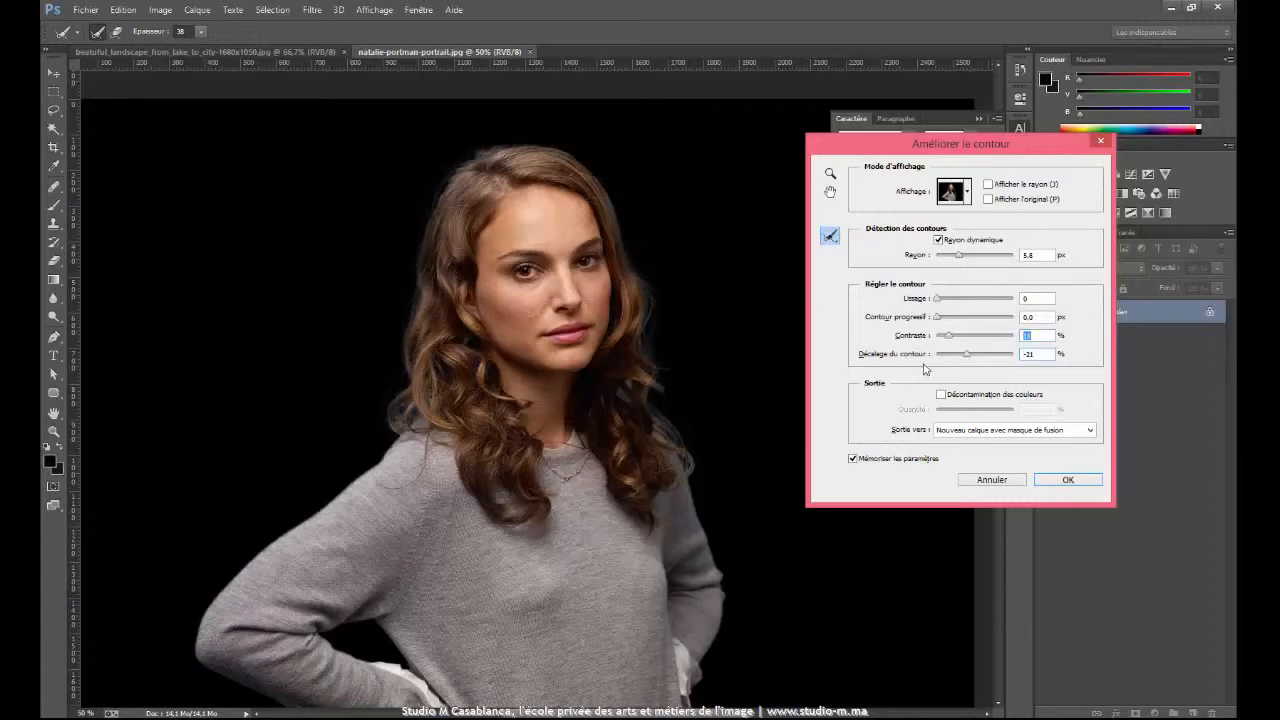
left_click_drag(966, 356, 962, 356)
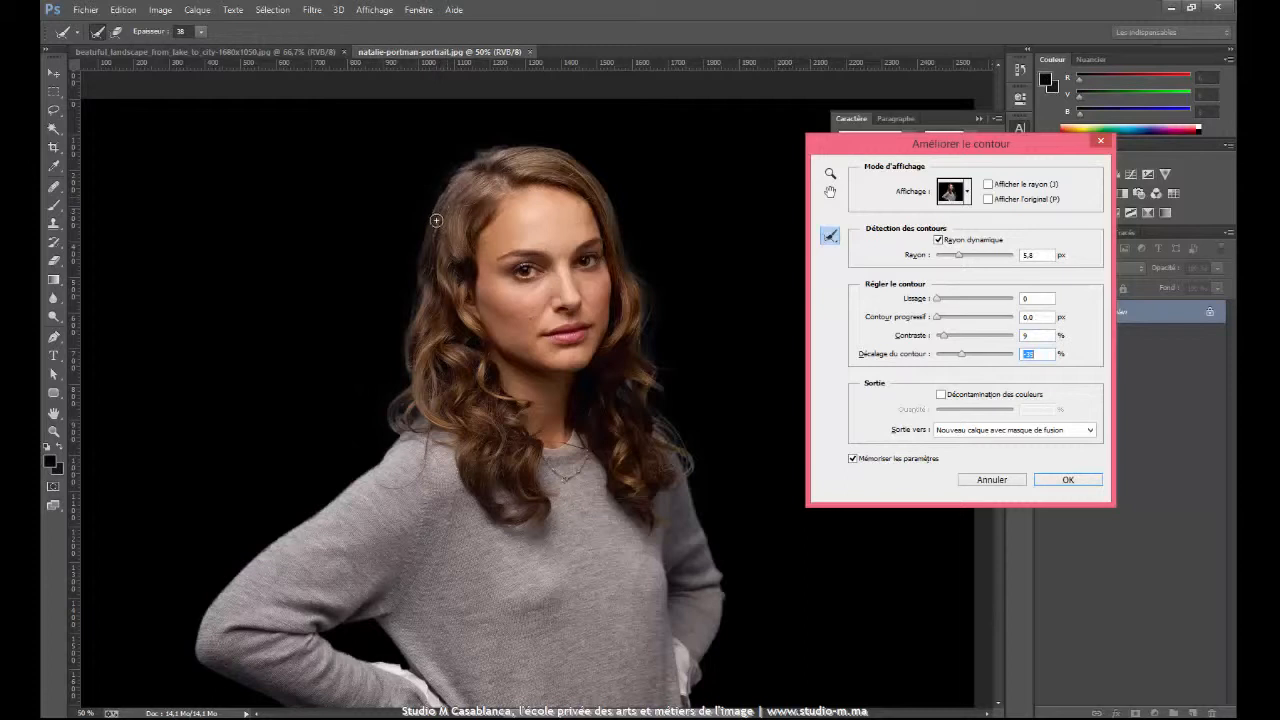
left_click_drag(438, 220, 459, 187)
Output the refined edge as Sélection and apply it.
left_click(960, 431)
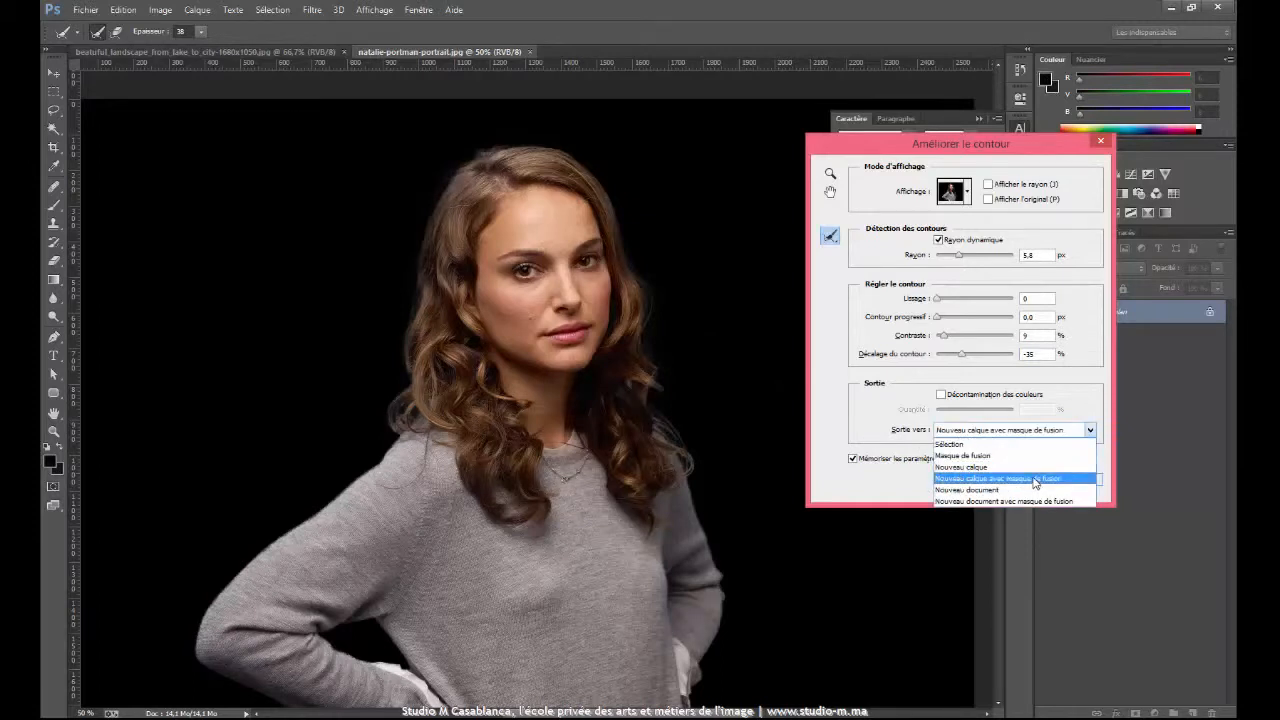
left_click(960, 447)
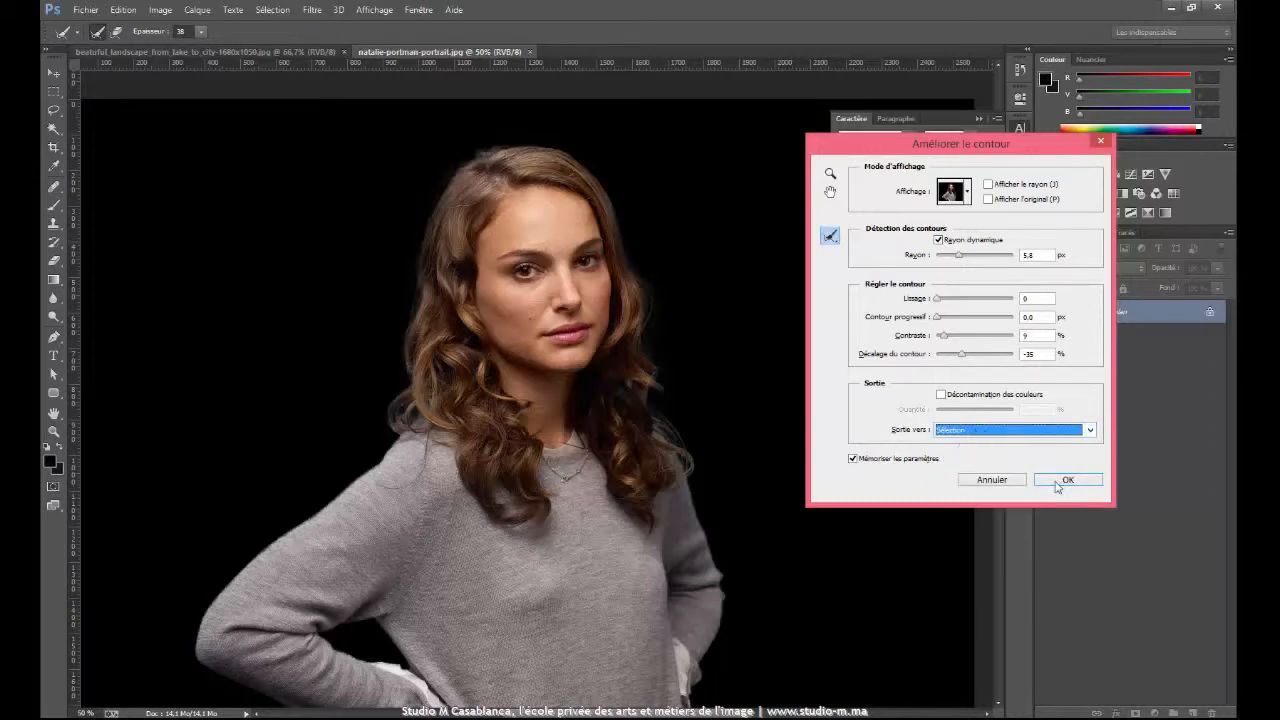
left_click(1066, 480)
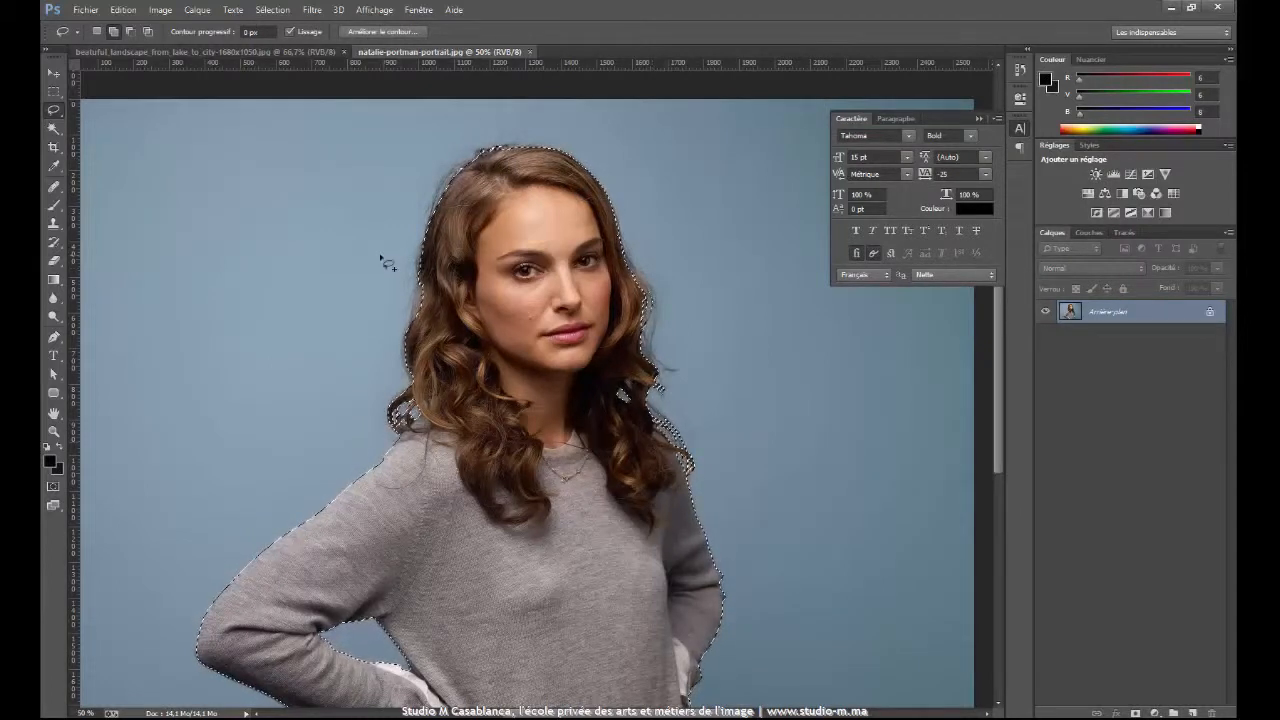
Copy the selected woman from the portrait and paste her into the city landscape image.
left_click(129, 11)
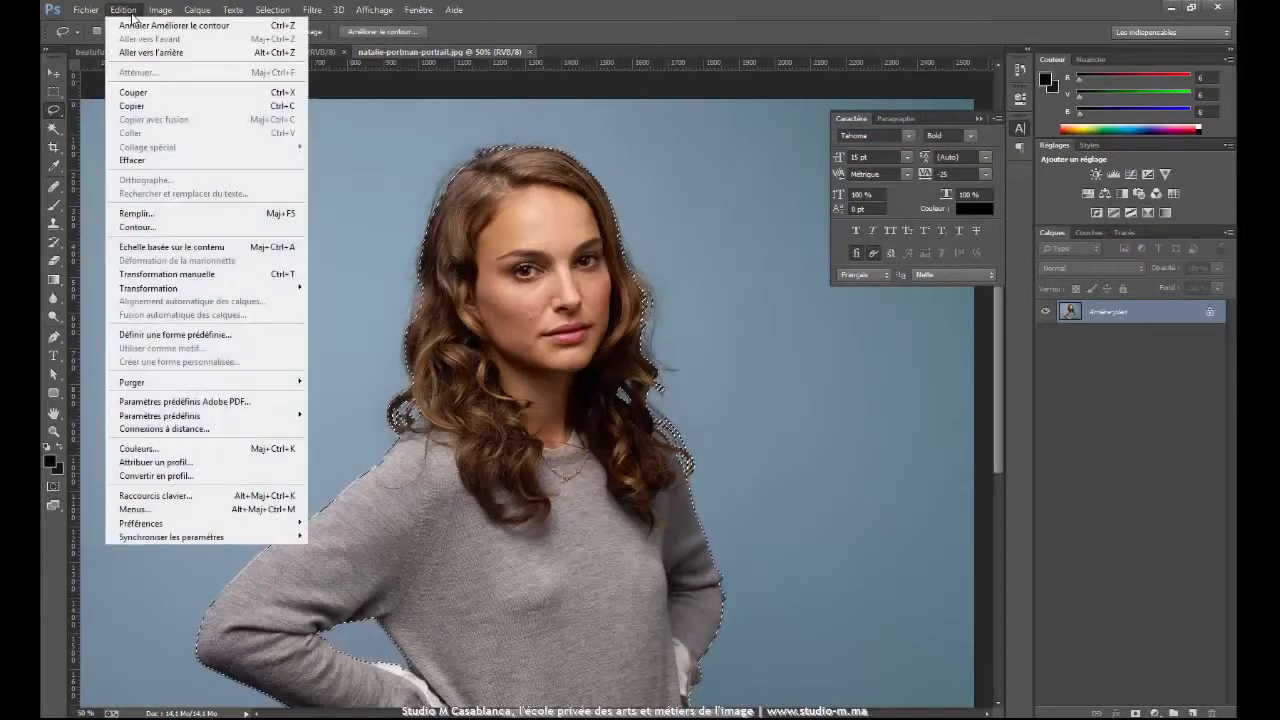
left_click(143, 104)
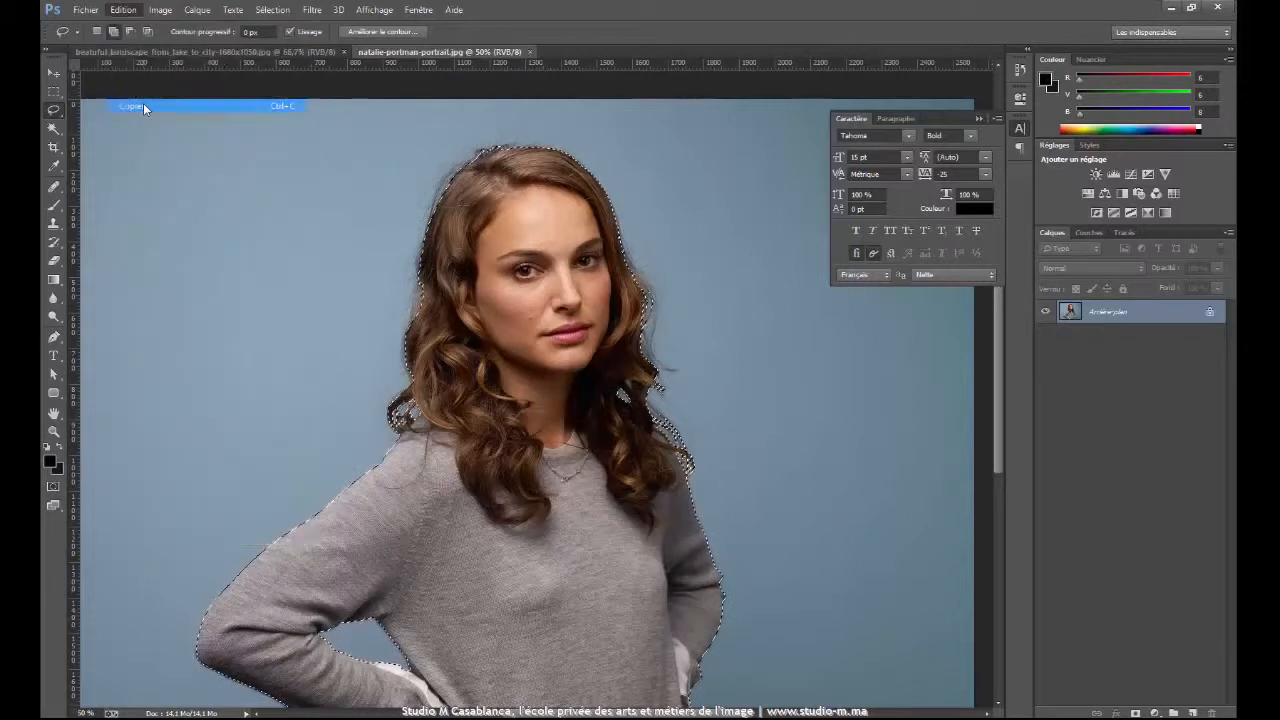
left_click(150, 52)
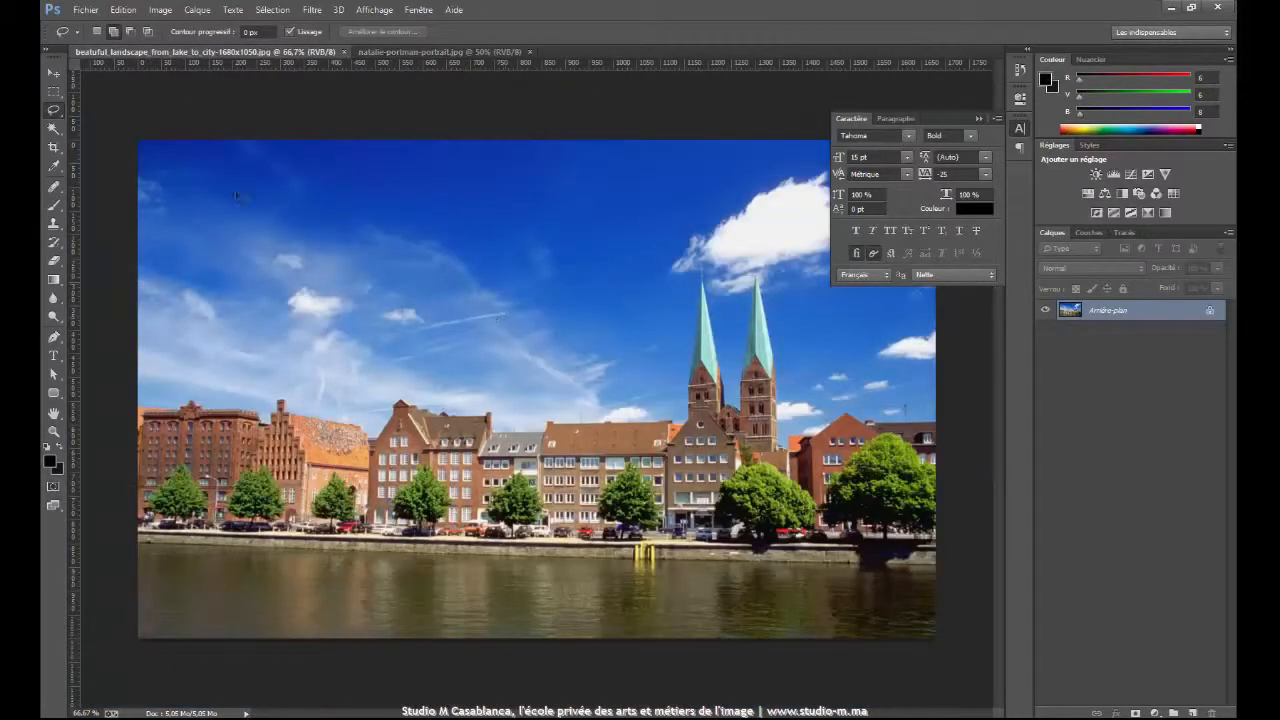
left_click(123, 10)
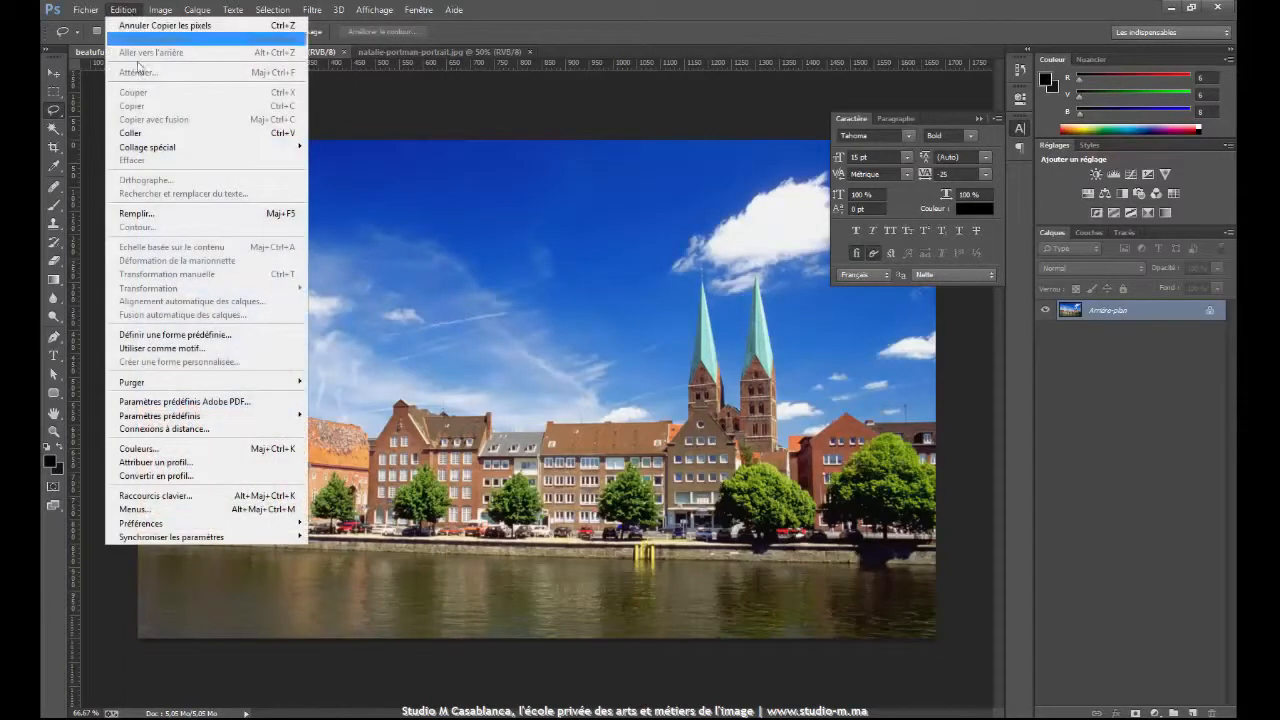
left_click(140, 132)
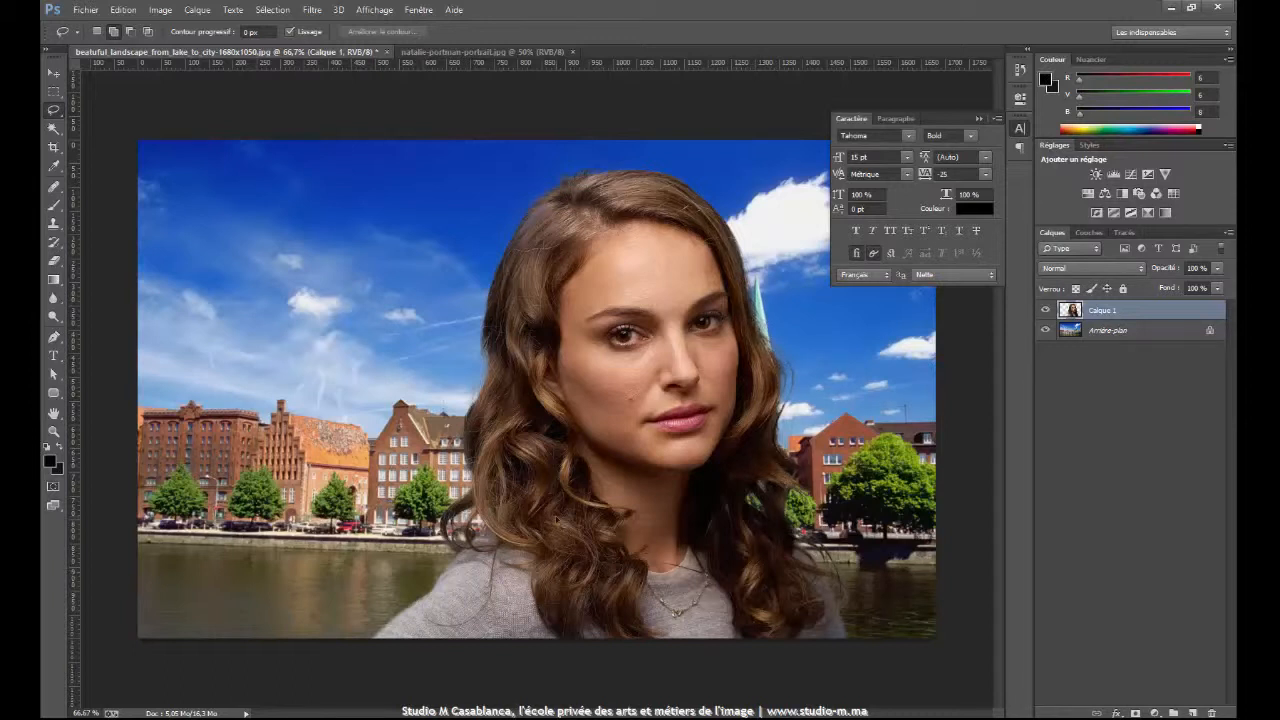
Scale the pasted woman proportionally to about 56% with a free transform and place her at the right side of the landscape.
key("ctrl+minus")
key("ctrl+minus")
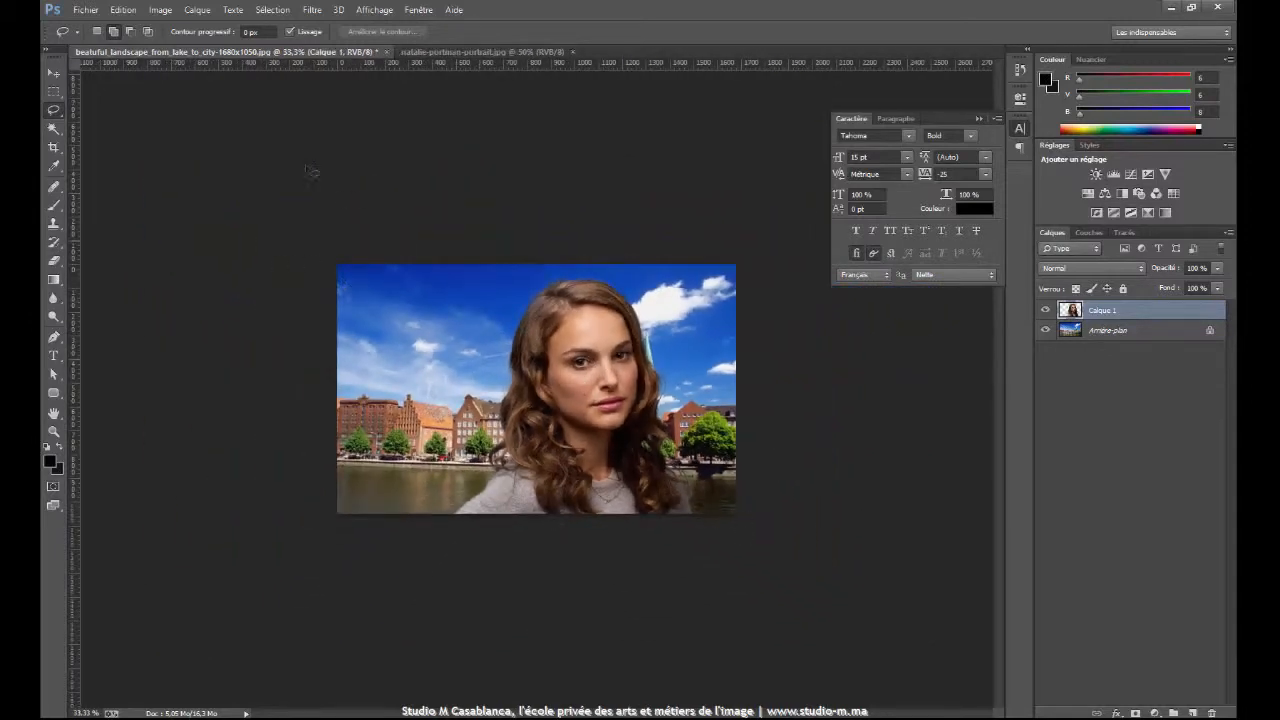
left_click(124, 10)
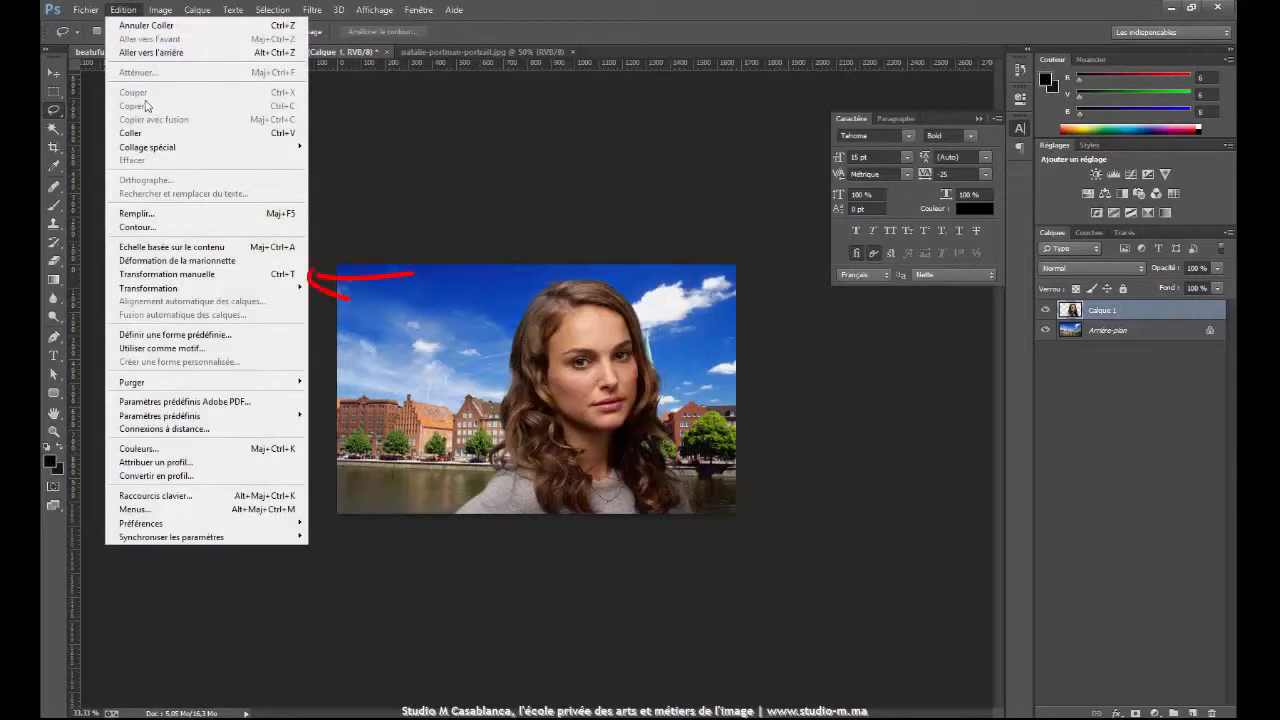
left_click(168, 275)
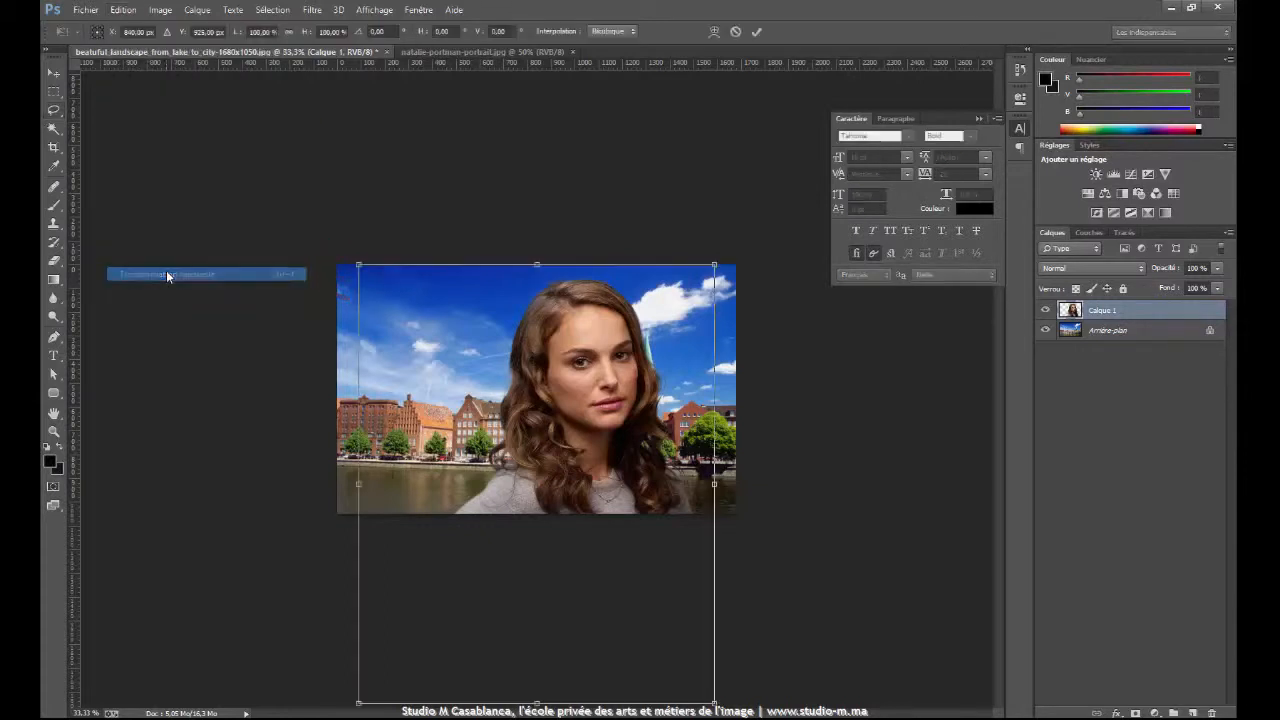
left_click_drag(358, 704, 500, 511)
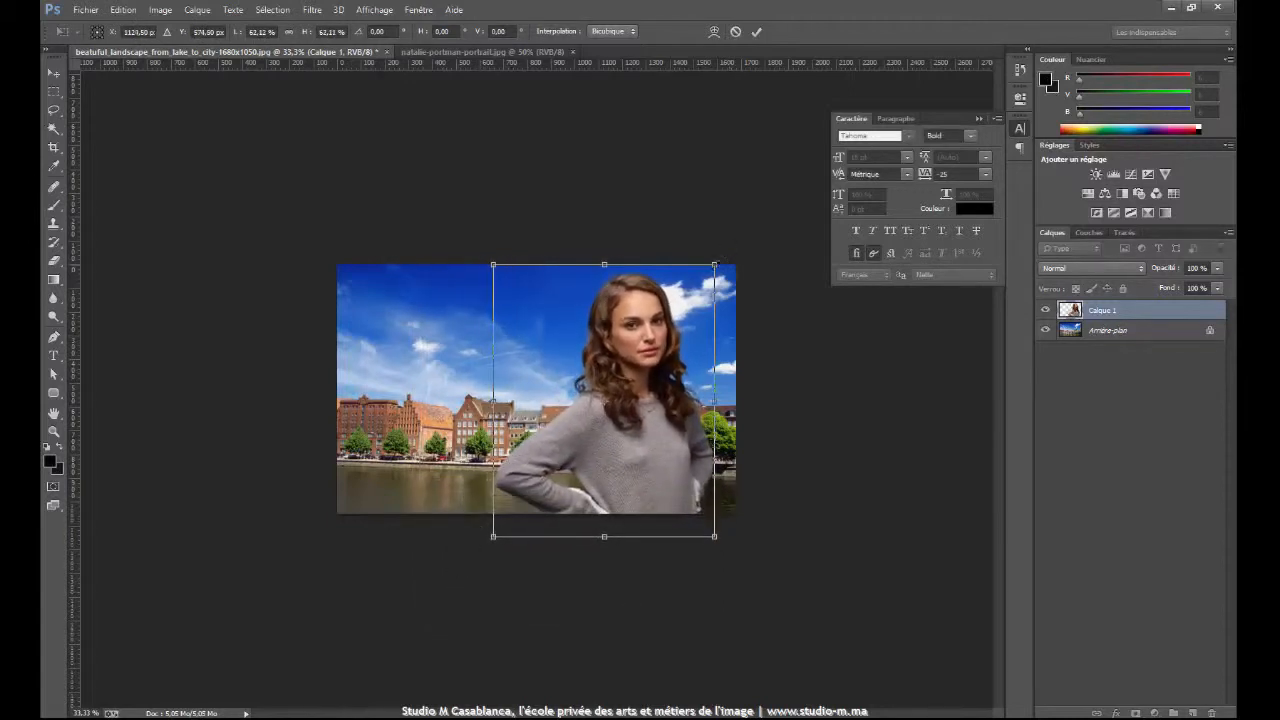
left_click_drag(714, 265, 693, 291)
left_click_drag(638, 354, 665, 339)
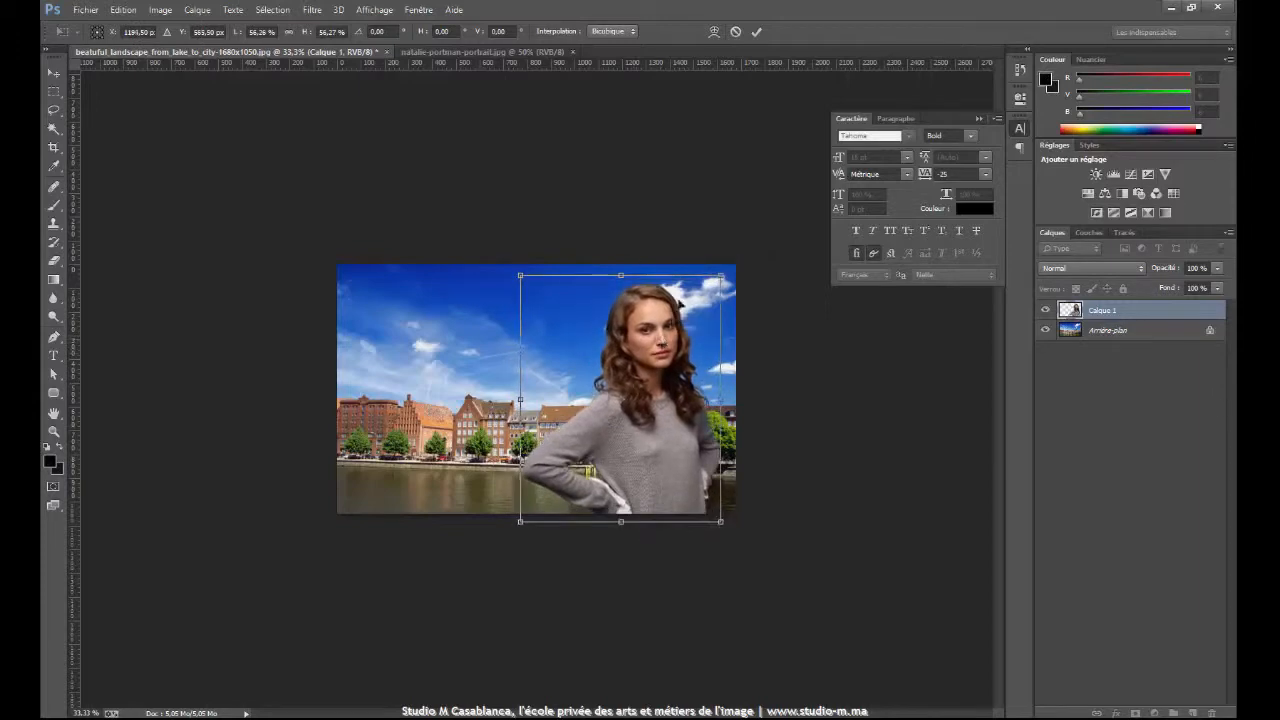
left_click(757, 32)
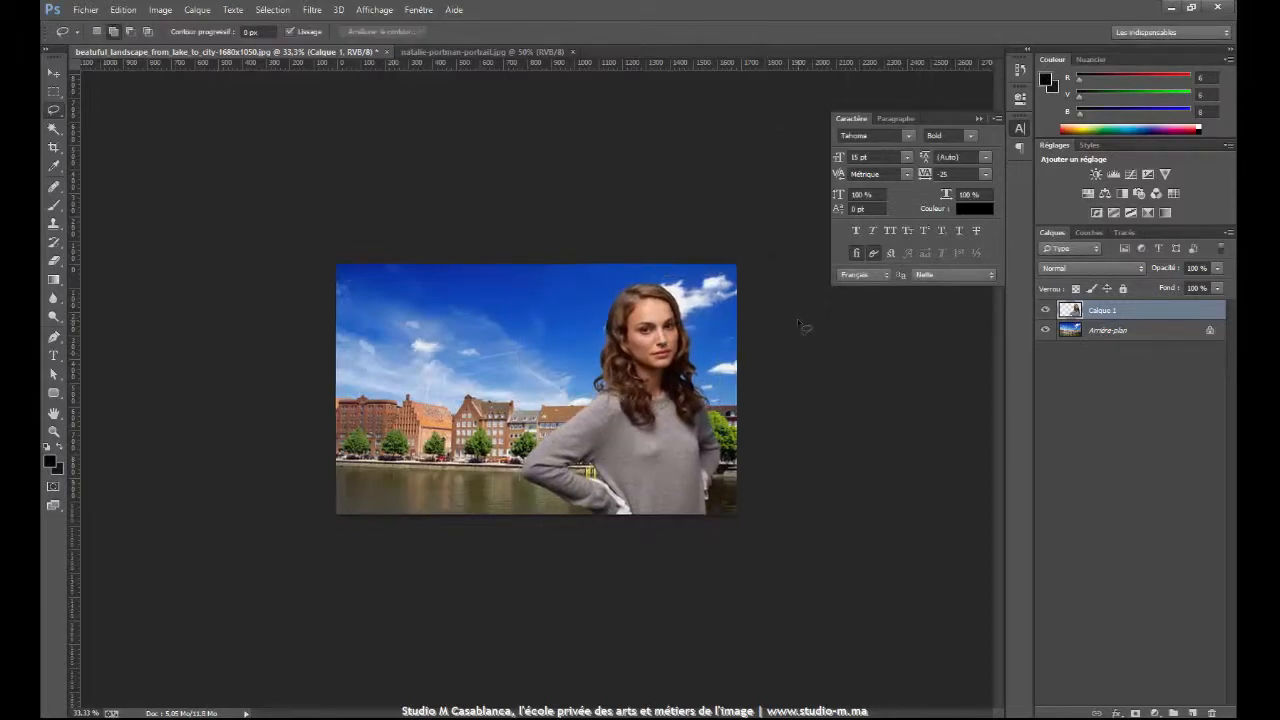
Collapse the floating Caractère palette and inspect the woman's hair edges against the sky at 100%.
key("ctrl+plus")
key("ctrl+plus")
key("ctrl+plus")
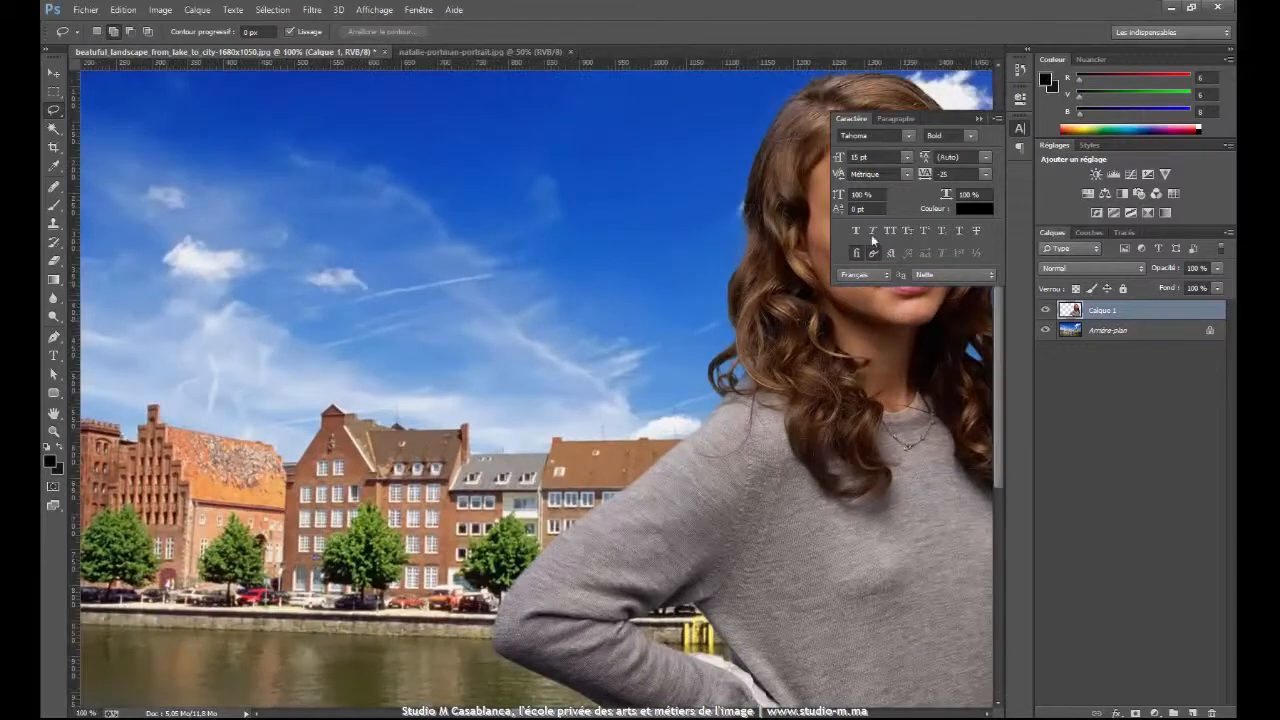
left_click(1021, 127)
left_click_drag(836, 320, 620, 312)
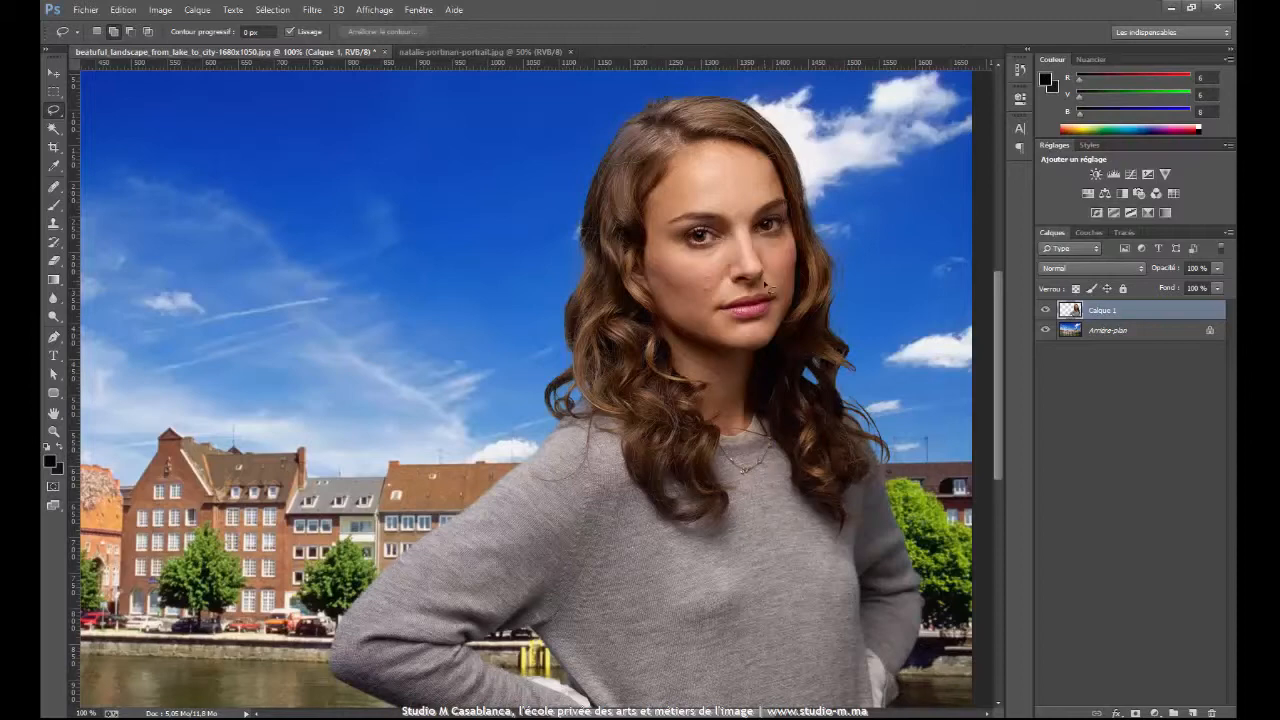
Check the portrait's image dimensions in pixels and its resolution without changing them, and return to the landscape composite.
left_click(540, 52)
left_click(160, 10)
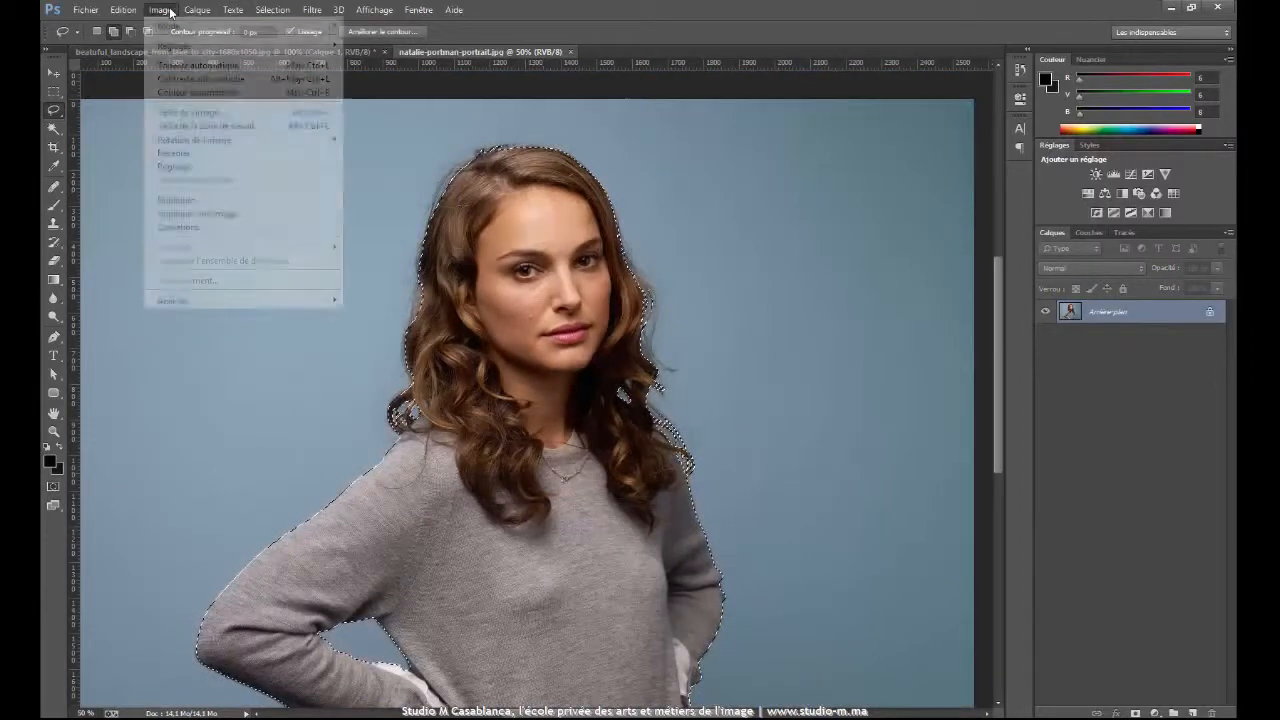
left_click(182, 114)
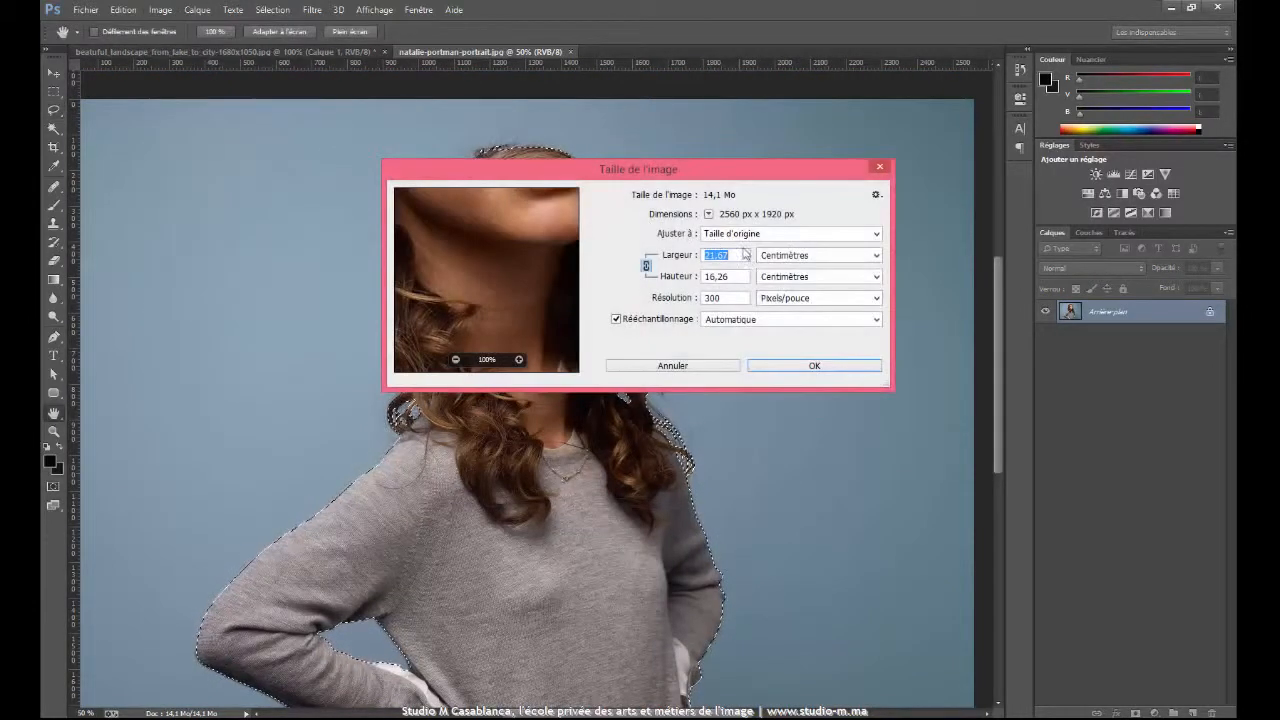
left_click(785, 256)
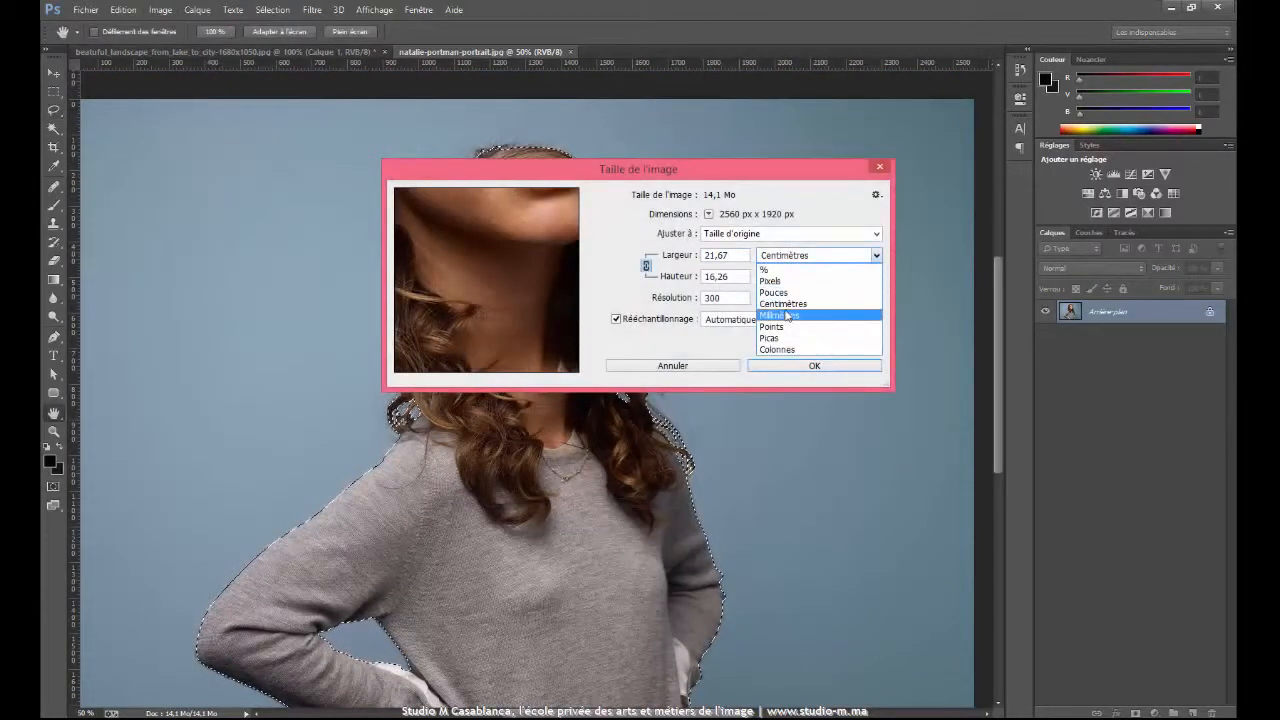
left_click(770, 281)
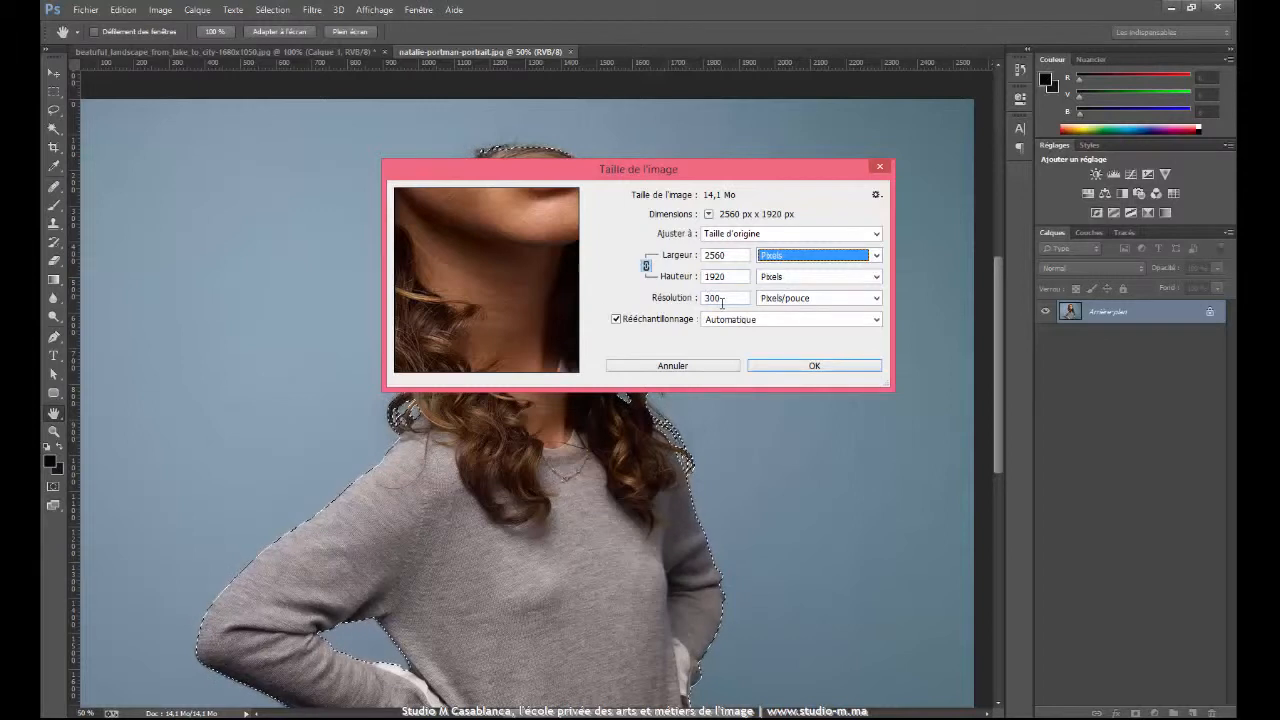
left_click_drag(693, 175, 862, 194)
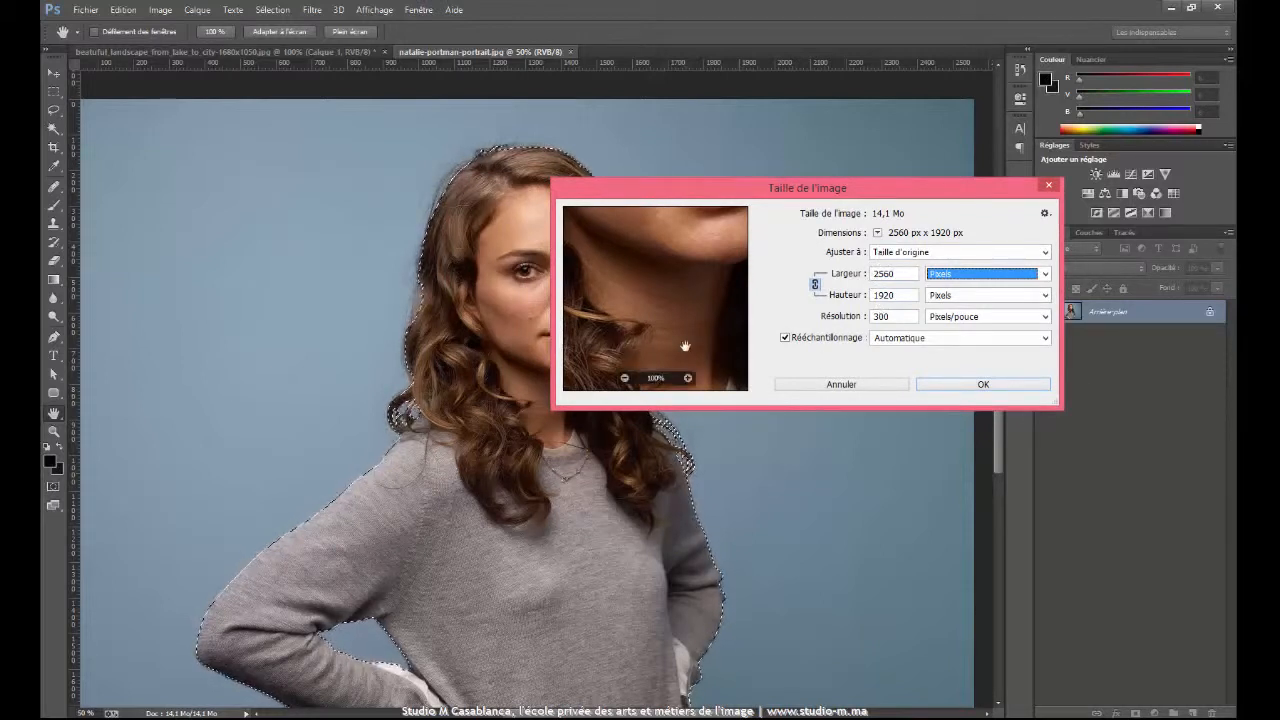
left_click(886, 386)
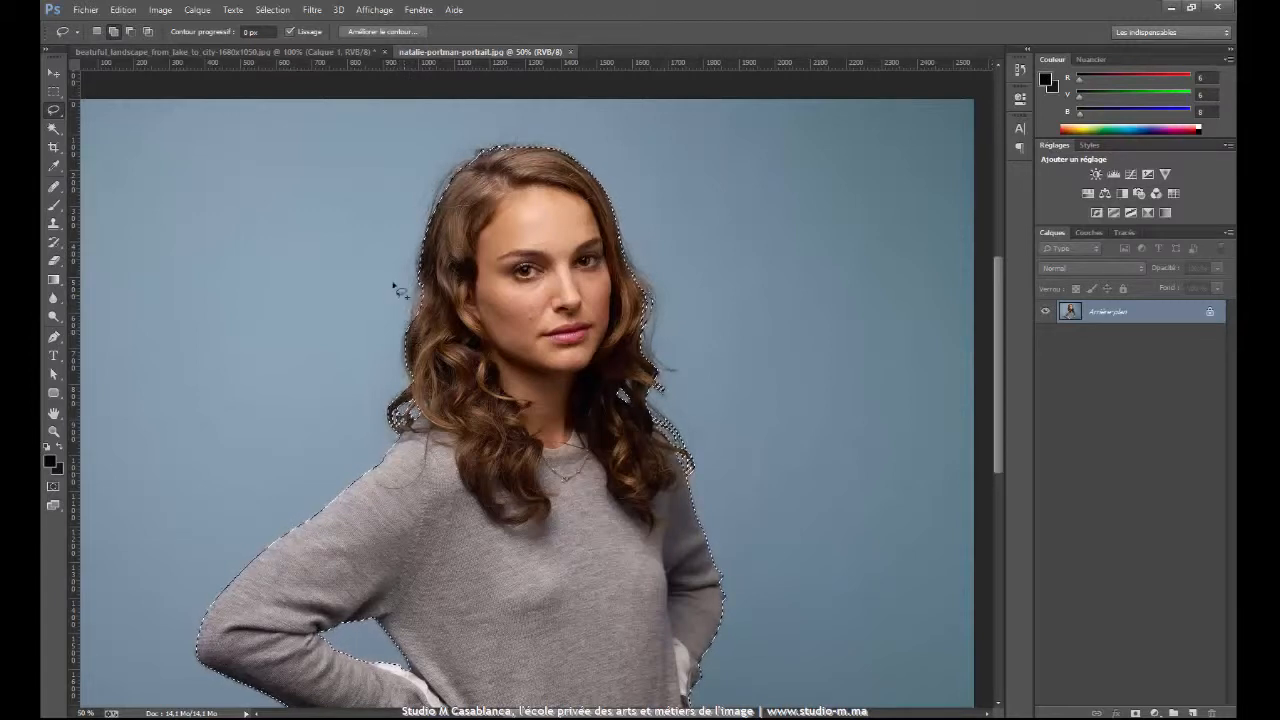
left_click(318, 51)
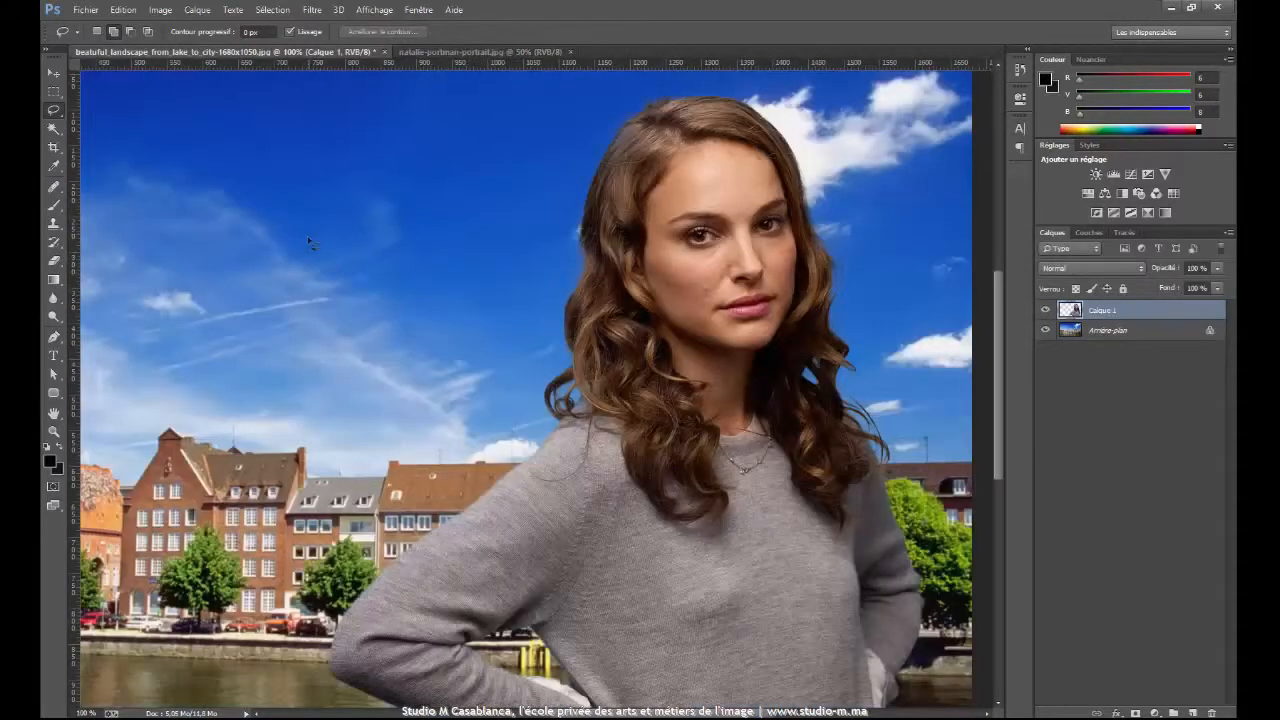